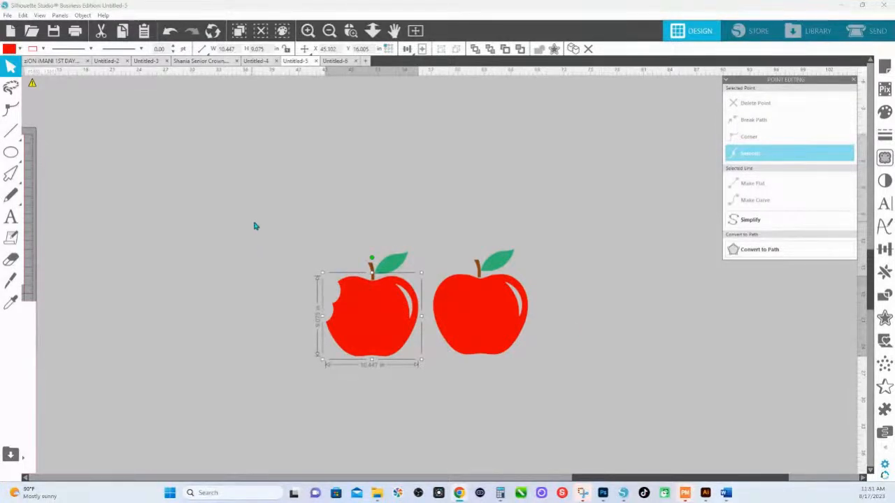
# Place a copy of the whole bitten apple, including its stem and leaf, directly above the original.
pyautogui.moveTo(254, 226); pyautogui.dragTo(555, 373)
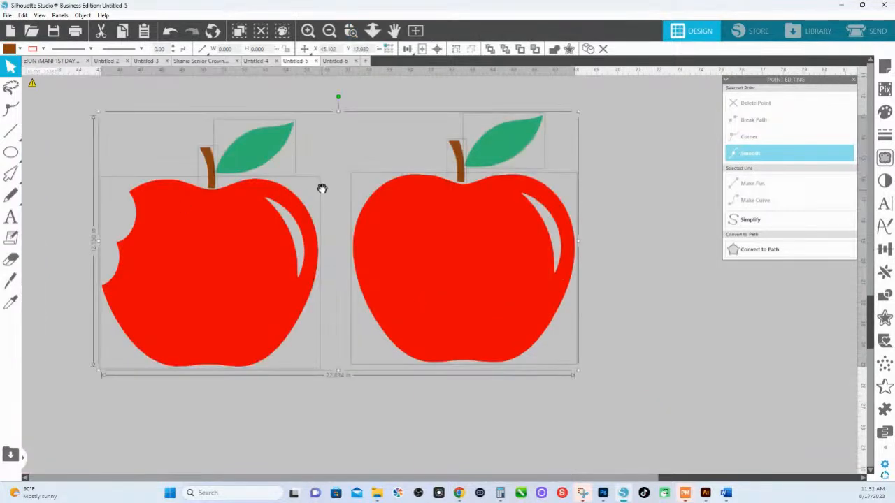
pyautogui.moveTo(163, 137); pyautogui.dragTo(447, 413)
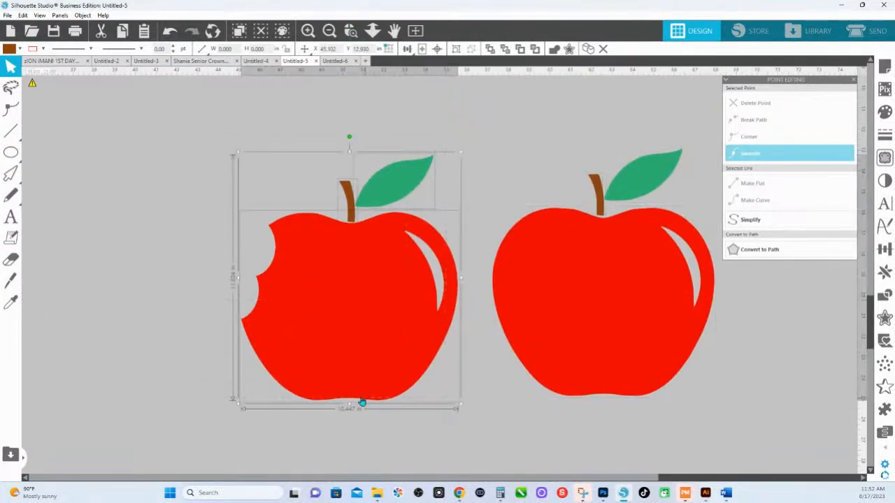
pyautogui.moveTo(341, 287); pyautogui.dragTo(353, 139)
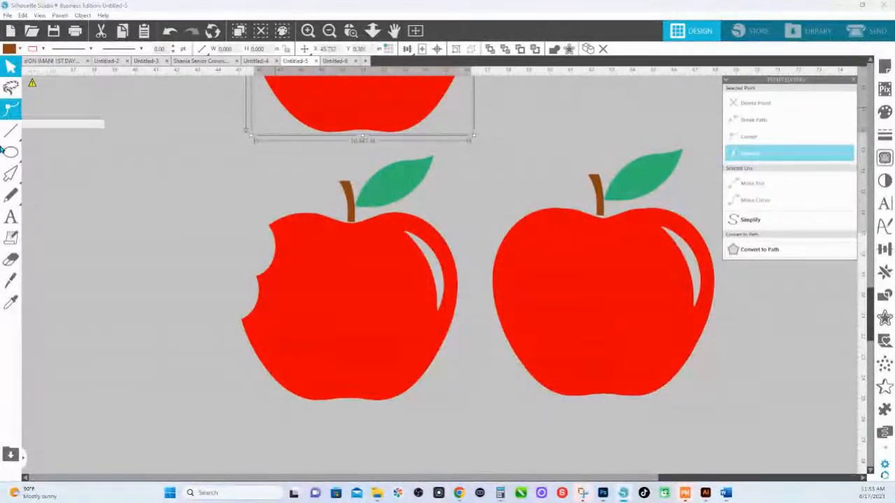
# Draw an ellipse about 5.2 by 5.4 in over the copied apple's bites and fill it with the apple's sampled red.
pyautogui.scroll(5, 366, 217)
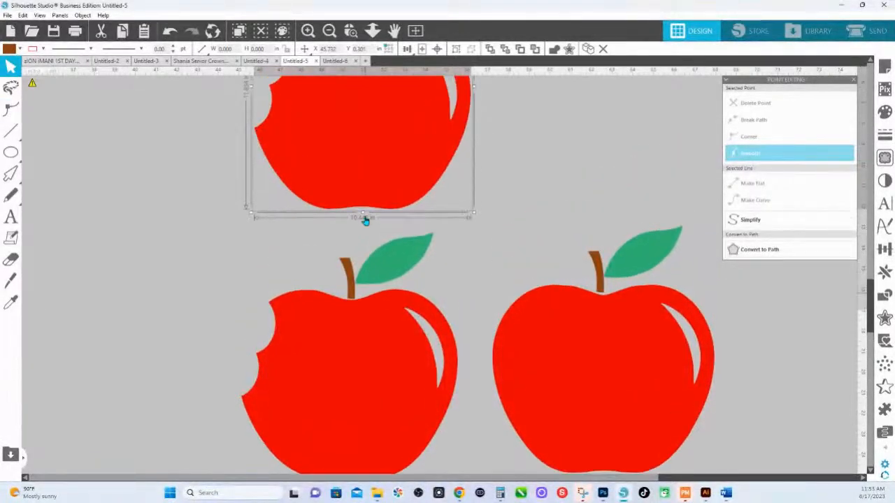
pyautogui.click(14, 155)
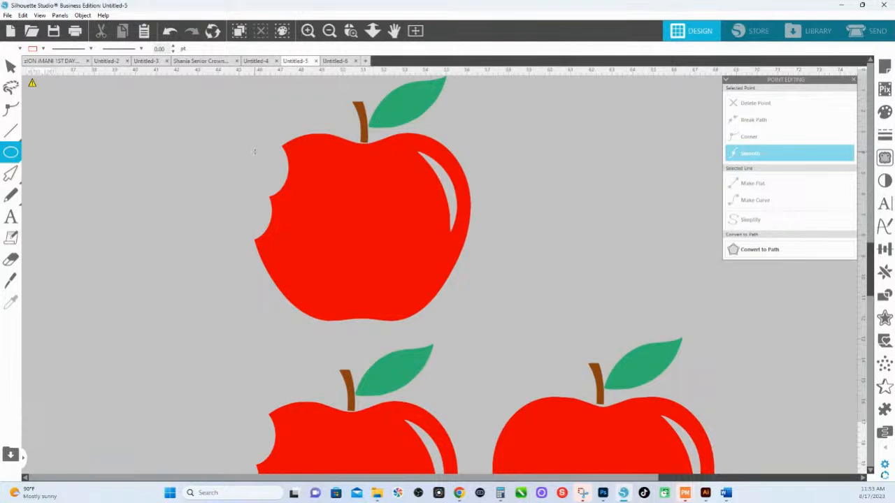
pyautogui.moveTo(253, 151); pyautogui.dragTo(366, 267)
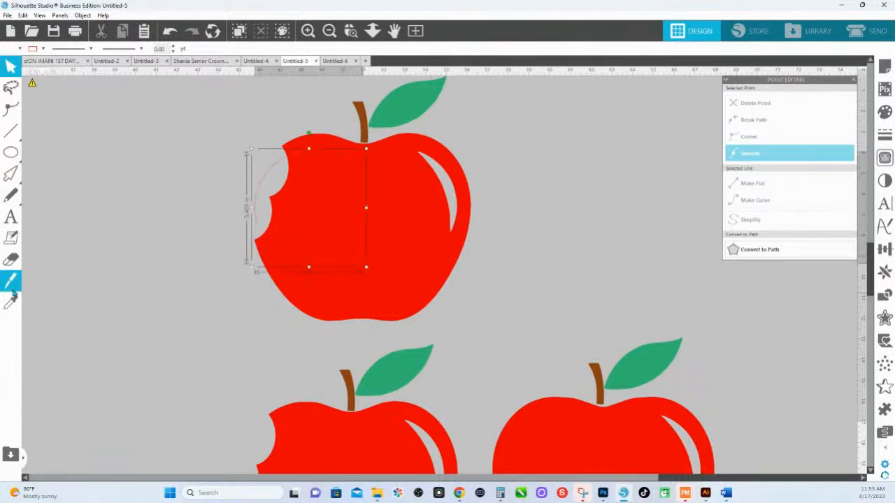
pyautogui.click(11, 301)
pyautogui.click(357, 290)
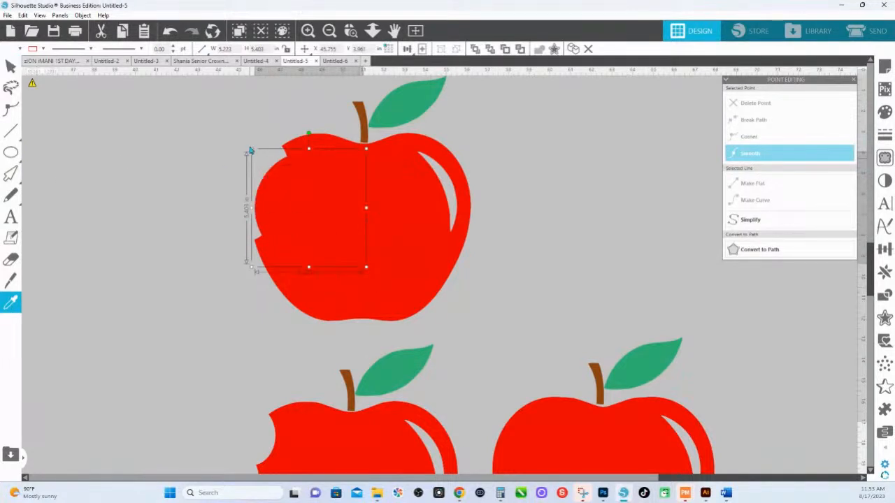
# Enlarge the ellipse to about 7 by 7.2 in and position it to fill both bites along the apple's outline.
pyautogui.moveTo(286, 181); pyautogui.dragTo(282, 169)
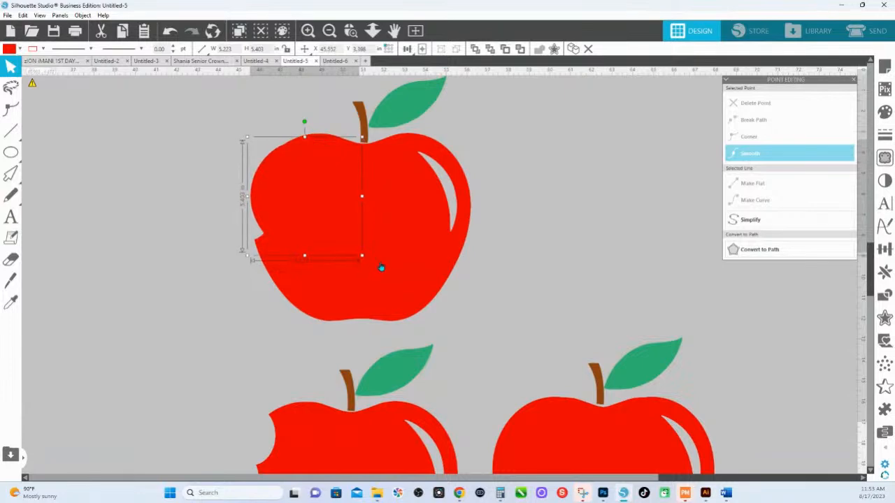
pyautogui.moveTo(363, 256); pyautogui.dragTo(399, 302)
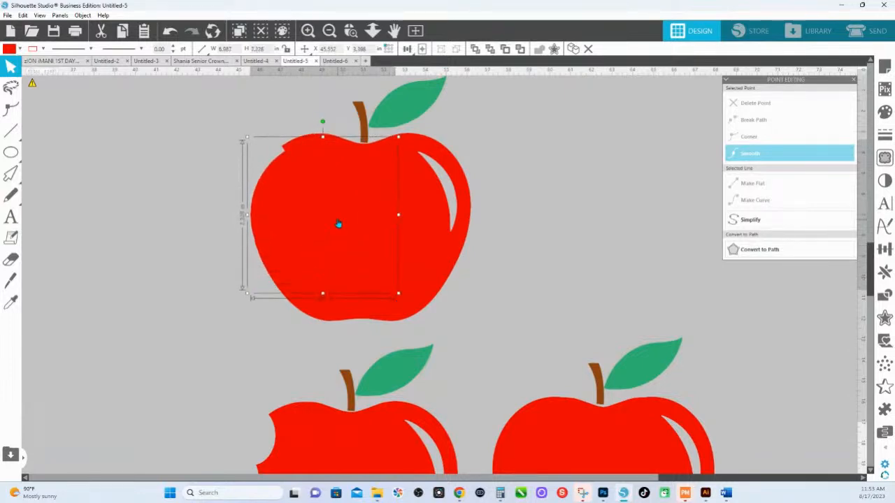
pyautogui.moveTo(340, 224); pyautogui.dragTo(335, 217)
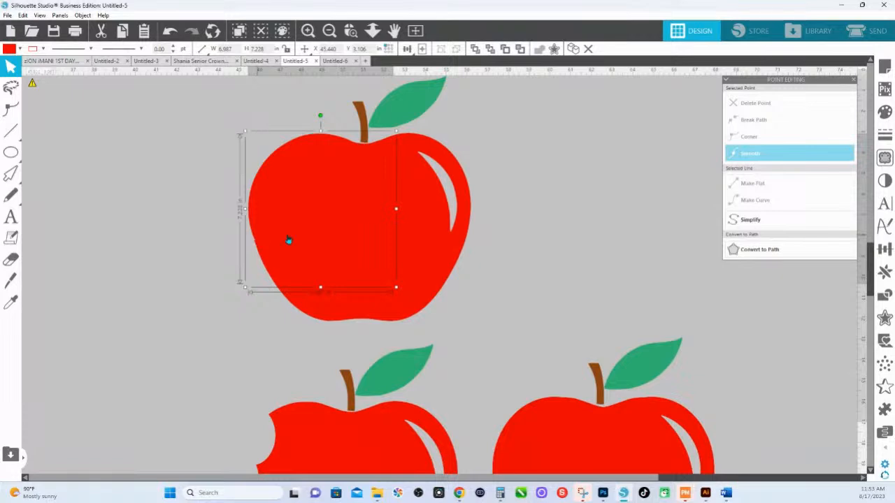
pyautogui.moveTo(447, 253); pyautogui.dragTo(578, 261)
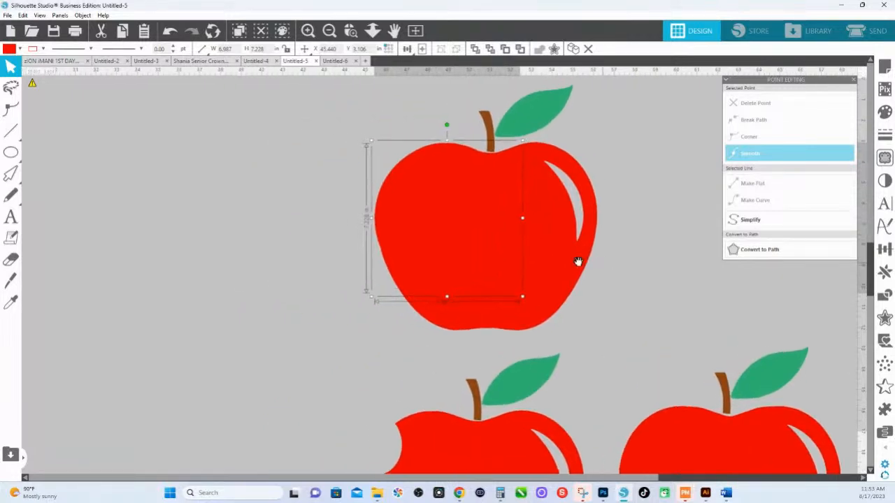
# Weld the red ellipse and the copied apple's body into one shape.
pyautogui.click(351, 30)
pyautogui.moveTo(245, 104); pyautogui.dragTo(652, 353)
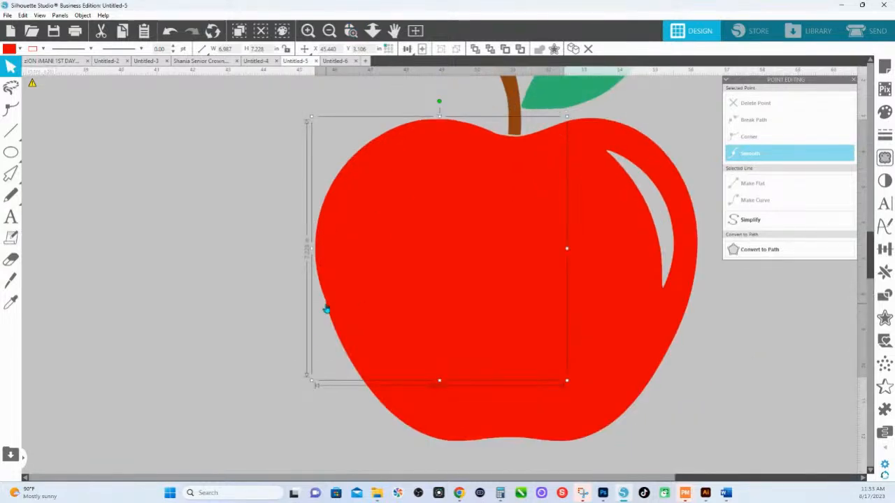
pyautogui.click(160, 184)
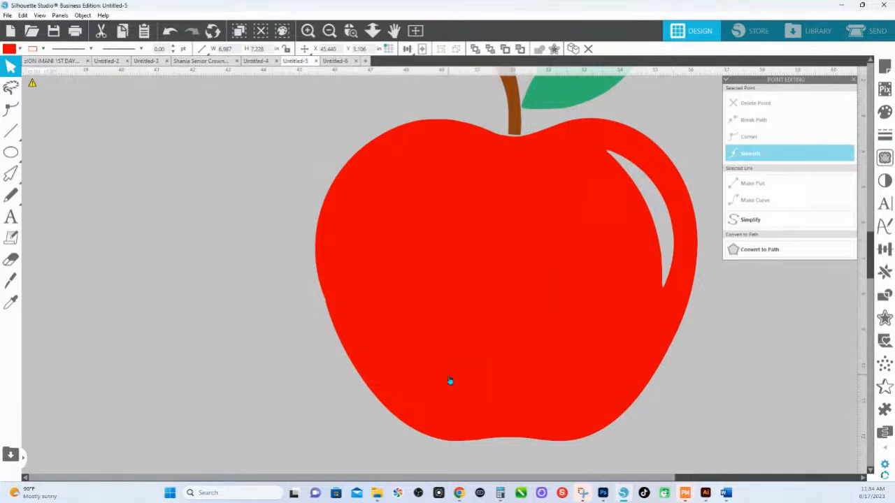
pyautogui.moveTo(218, 180); pyautogui.dragTo(407, 319)
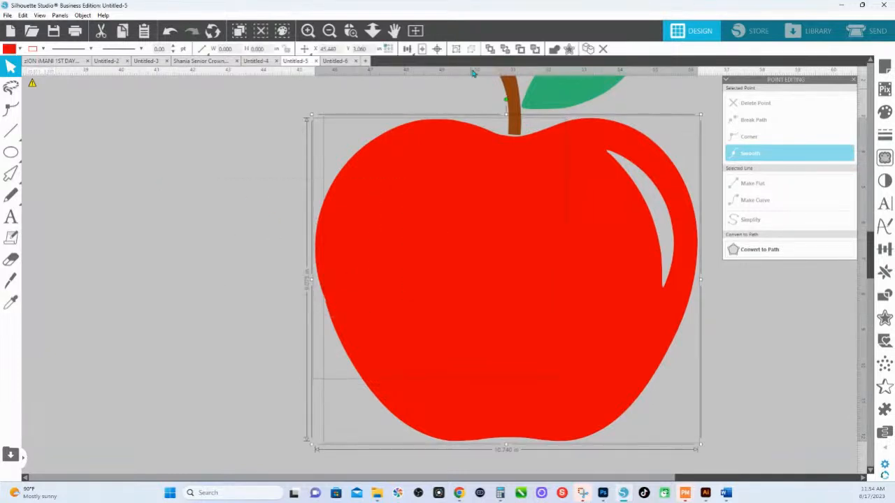
pyautogui.click(553, 49)
# Edit the welded apple's points to smooth the kink on its left edge where the ellipse met the body.
pyautogui.doubleClick(380, 259)
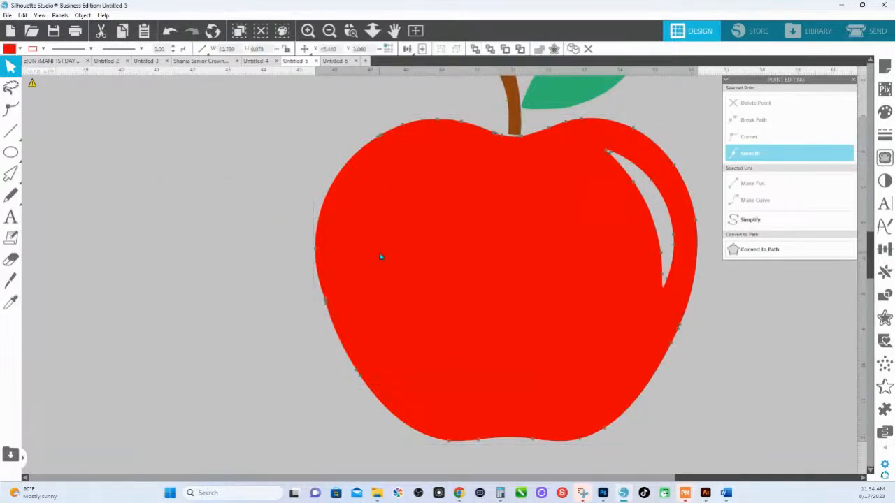
pyautogui.click(328, 305)
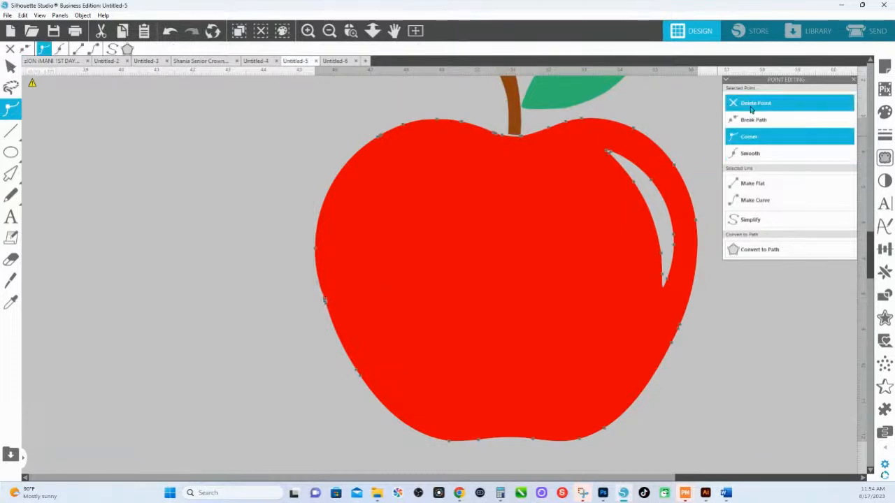
pyautogui.click(749, 153)
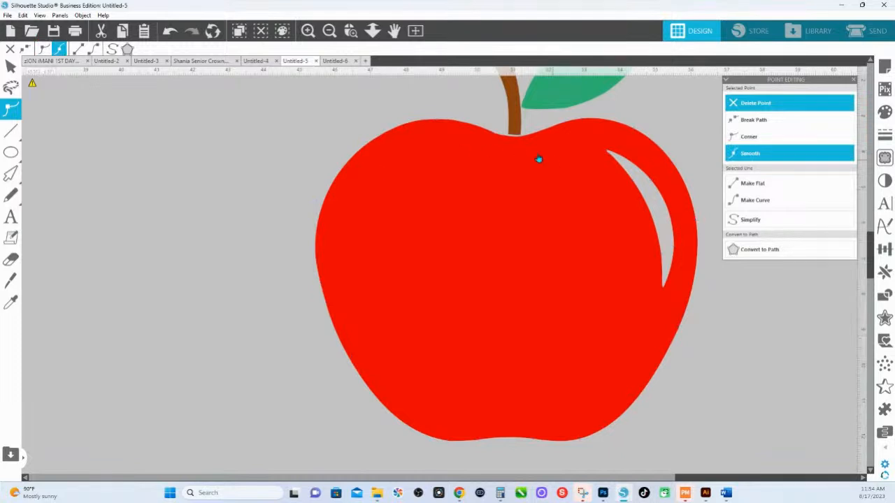
pyautogui.click(306, 344)
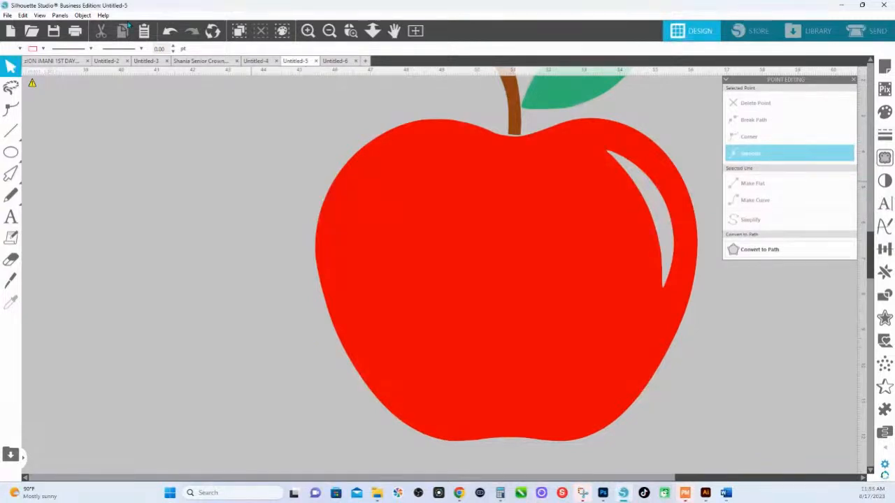
# Move the repaired apple up and to the right, and place another copy of the bitten apple above the original.
pyautogui.click(373, 30)
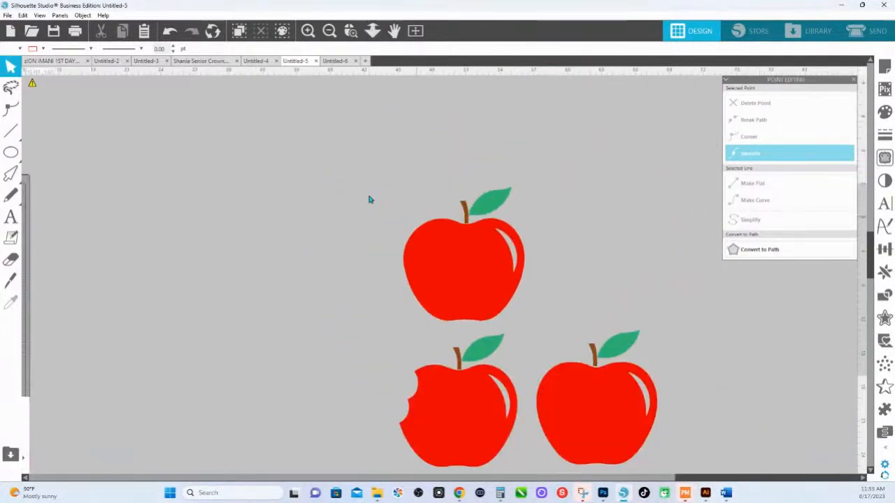
pyautogui.click(512, 267)
pyautogui.moveTo(515, 300); pyautogui.dragTo(603, 155)
pyautogui.moveTo(374, 303); pyautogui.dragTo(467, 286)
# Delete the points forming the two bites on the new copy's left edge, keeping only the outer end points.
pyautogui.click(351, 30)
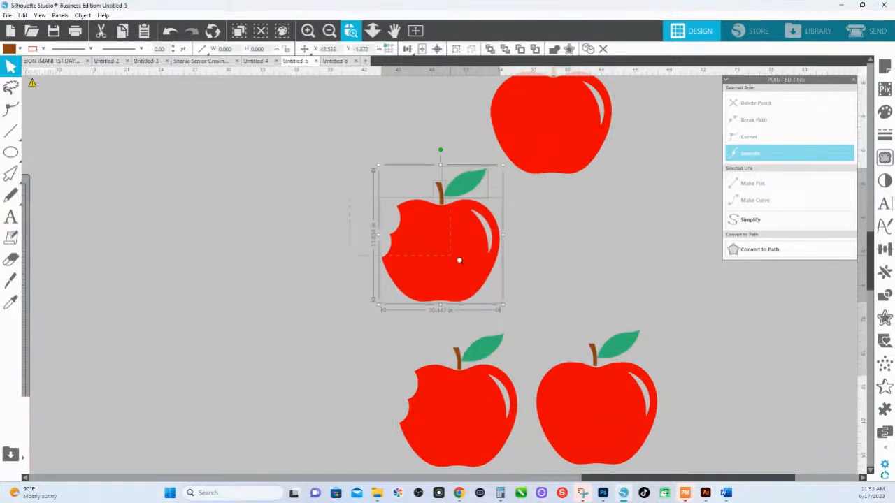
pyautogui.click(459, 260)
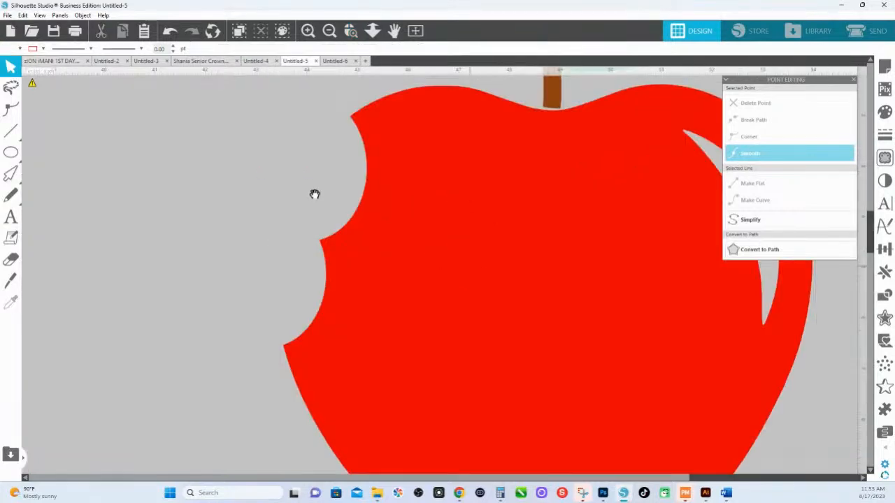
pyautogui.moveTo(337, 140); pyautogui.dragTo(436, 148)
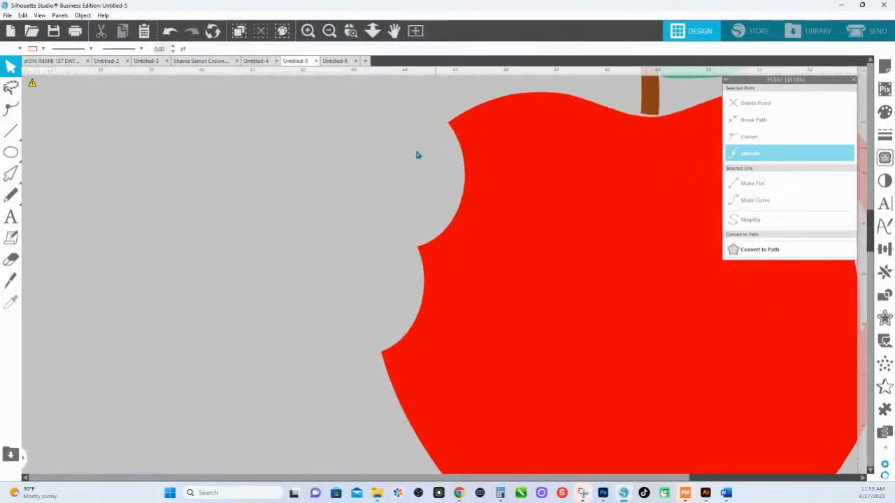
pyautogui.click(566, 211)
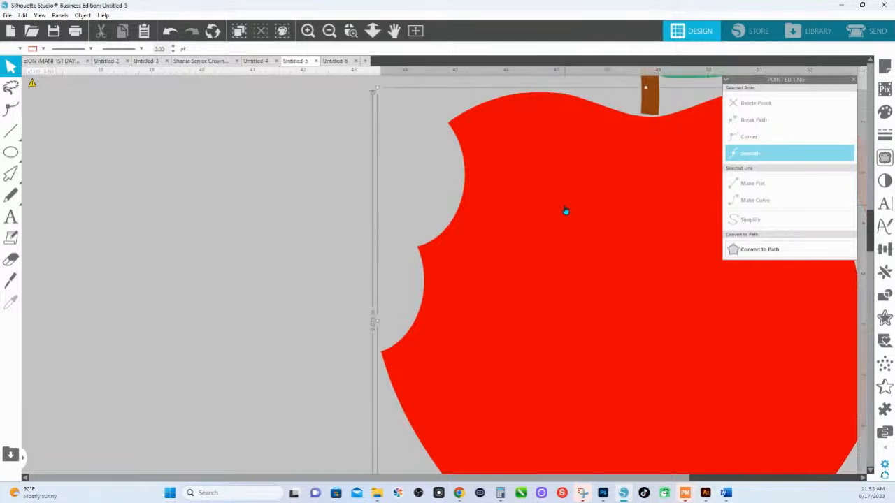
pyautogui.doubleClick(565, 210)
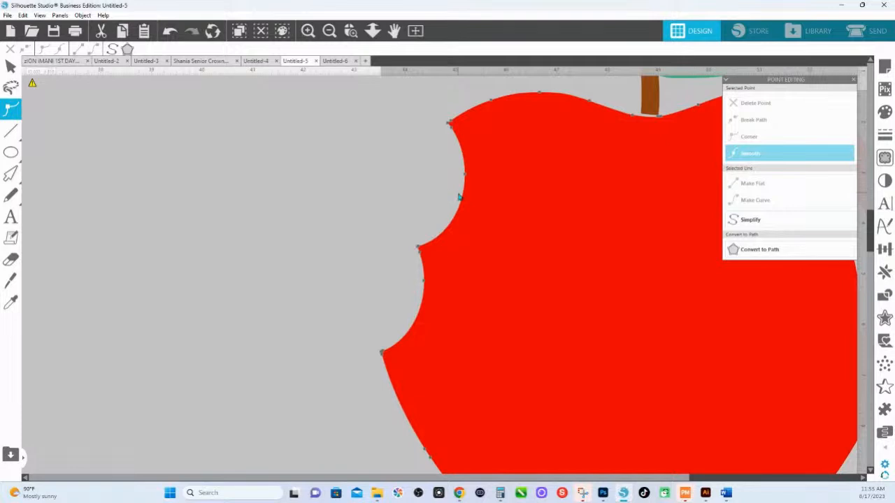
pyautogui.click(383, 354)
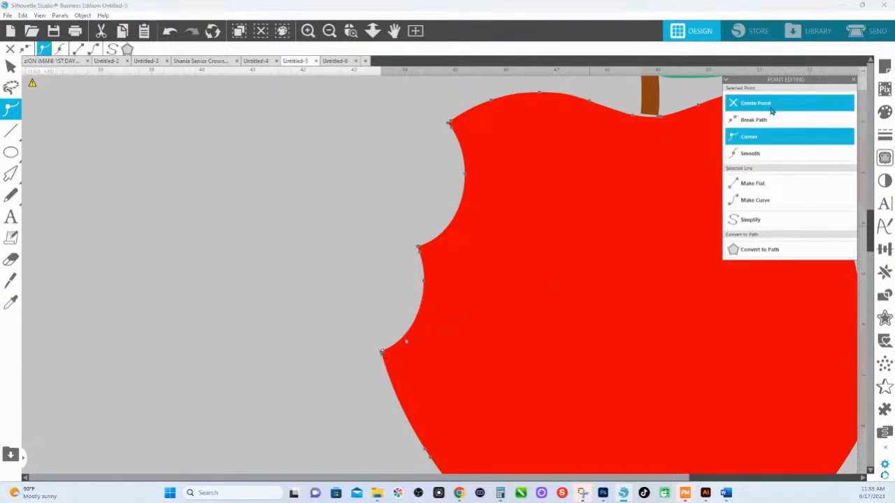
pyautogui.click(771, 110)
pyautogui.click(771, 110)
pyautogui.click(771, 110)
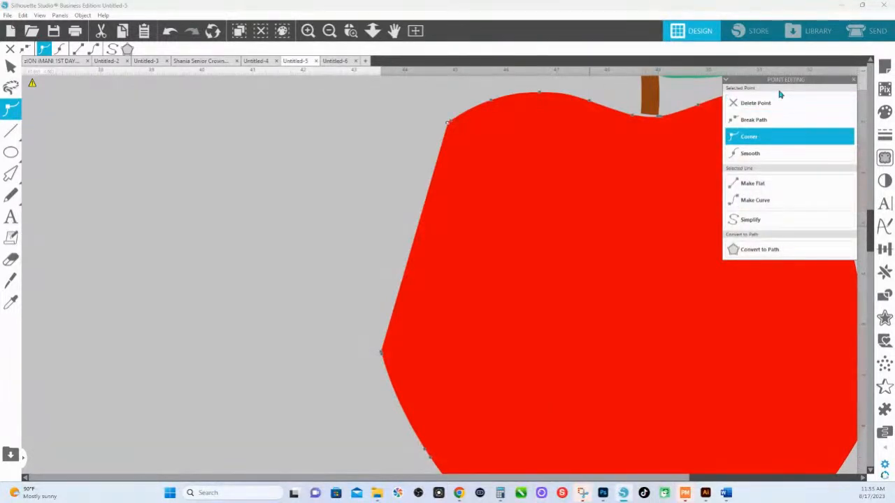
# Keep the straight edge's upper end point as a corner and pull its handle outward to curve the apple's left side.
pyautogui.moveTo(779, 79); pyautogui.dragTo(602, 150)
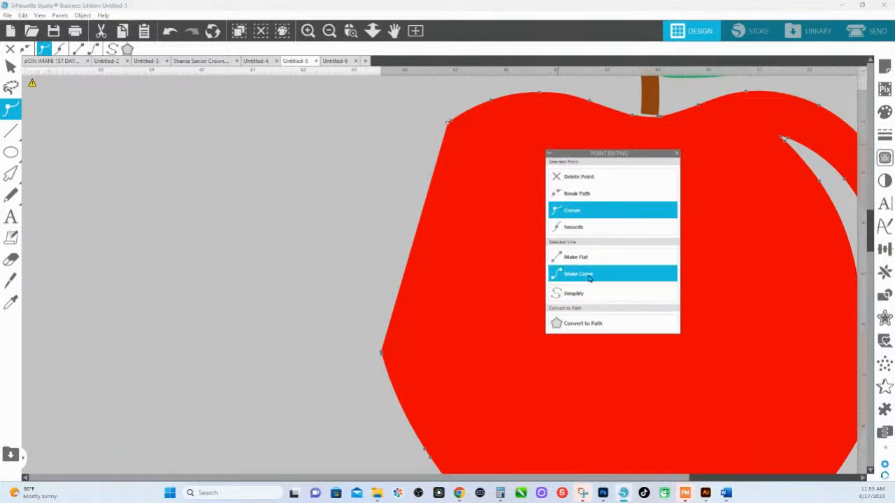
pyautogui.click(573, 227)
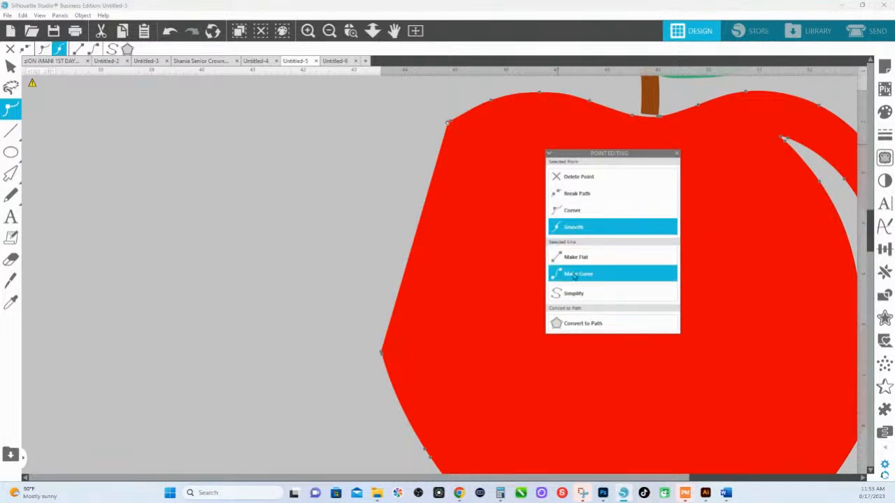
pyautogui.click(573, 210)
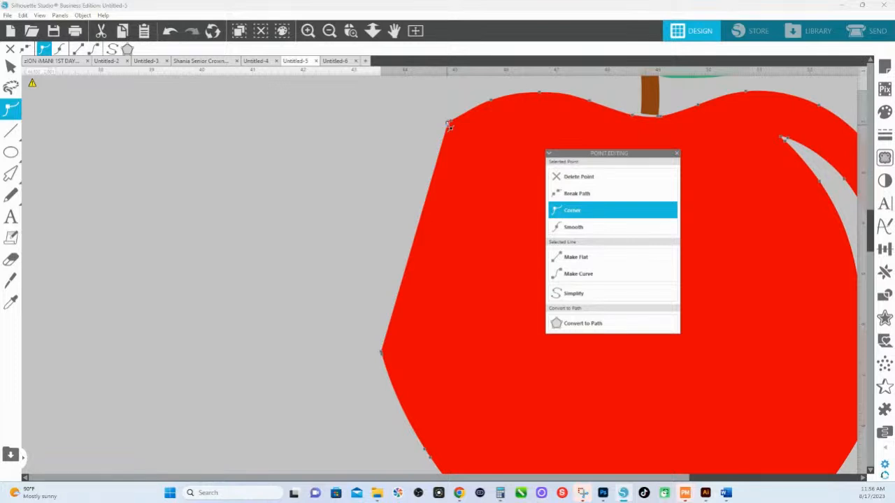
pyautogui.moveTo(449, 125); pyautogui.dragTo(350, 174)
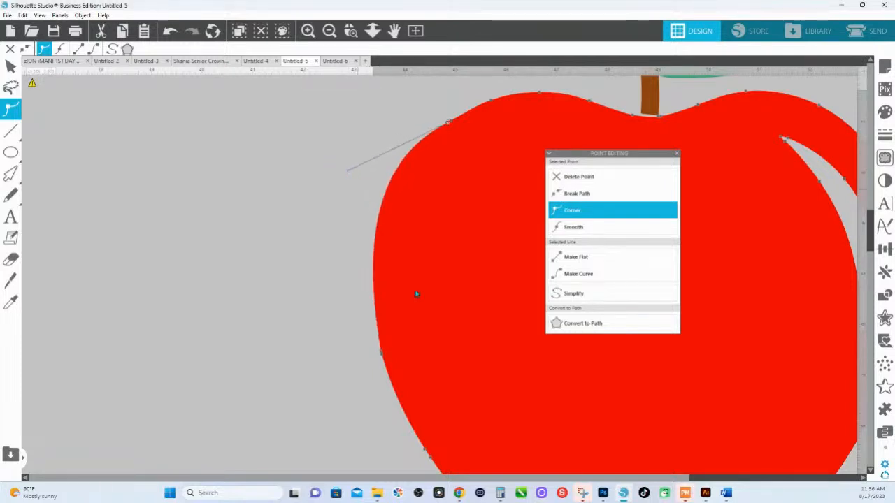
# Remove the extra point at the upper end of the new curve and shift the remaining corner point slightly upward.
pyautogui.press('Escape')
pyautogui.doubleClick(457, 154)
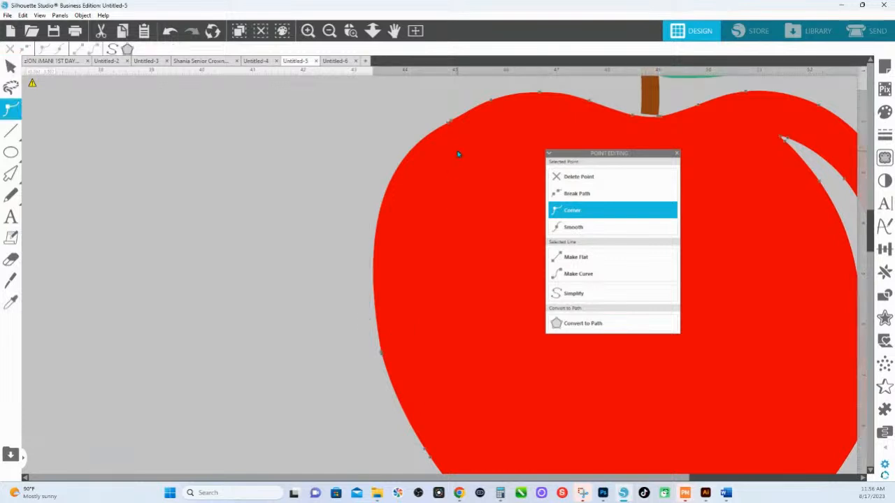
pyautogui.click(453, 122)
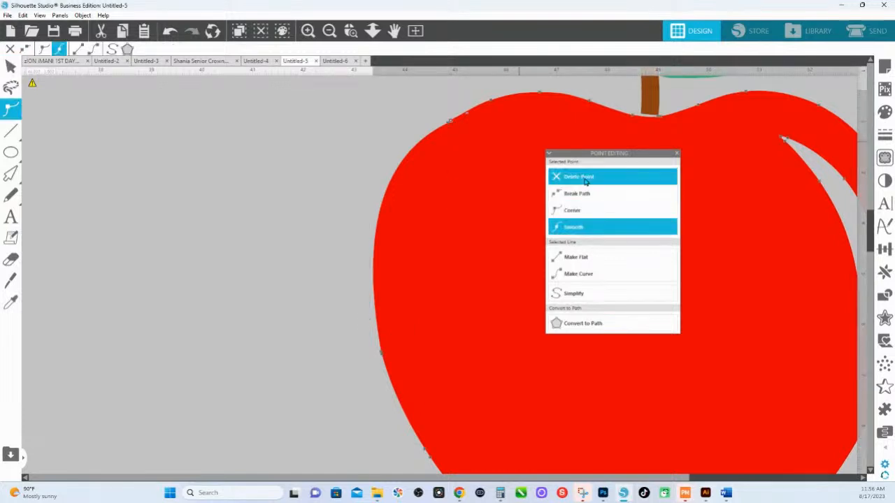
pyautogui.click(447, 123)
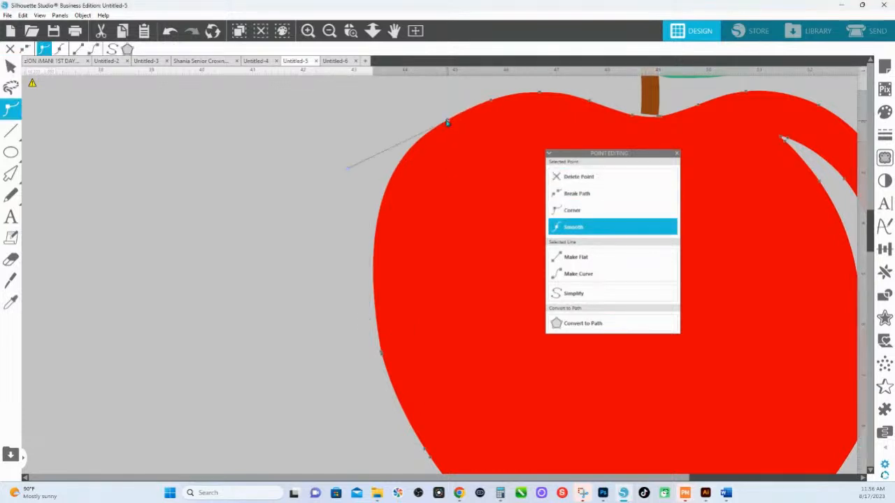
pyautogui.click(453, 119)
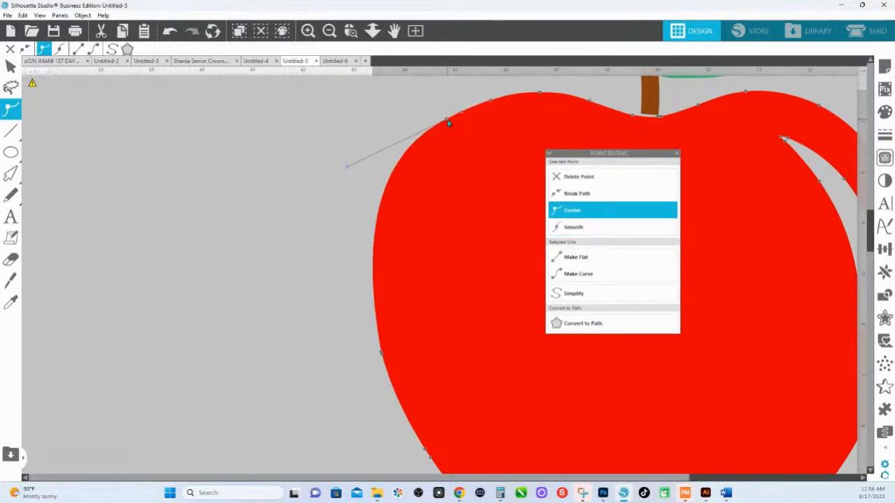
pyautogui.click(447, 121)
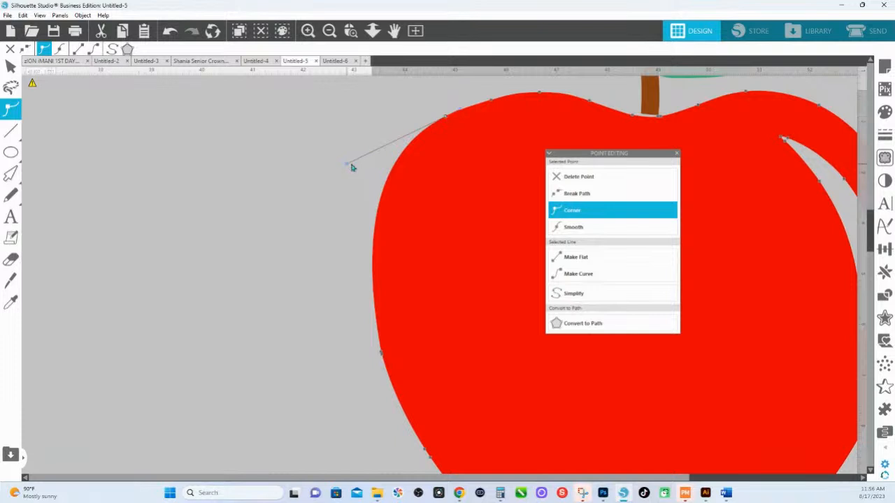
# Pull the corner point's handle slightly inward to refine the apple's left curve and shift the neighbouring smooth point along the top edge slightly left.
pyautogui.moveTo(348, 166)
pyautogui.mouseDown()
pyautogui.moveTo(363, 166)
pyautogui.moveTo(354, 168)
pyautogui.mouseUp()
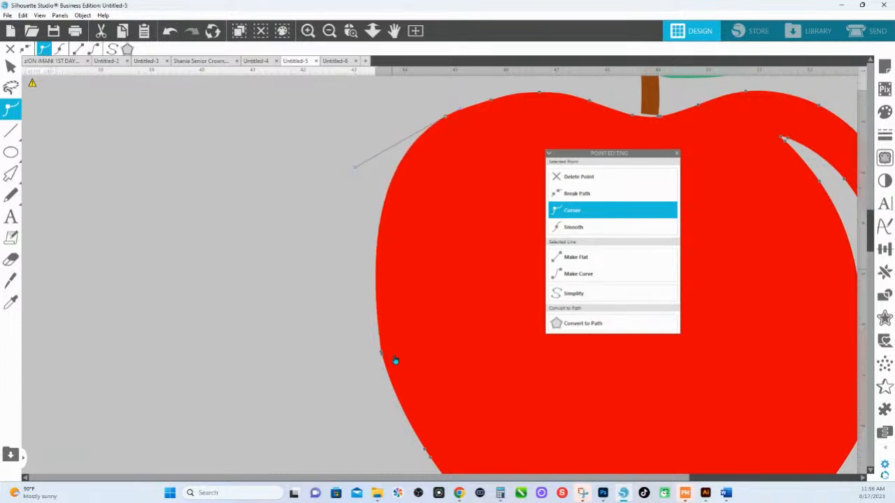
pyautogui.click(450, 341)
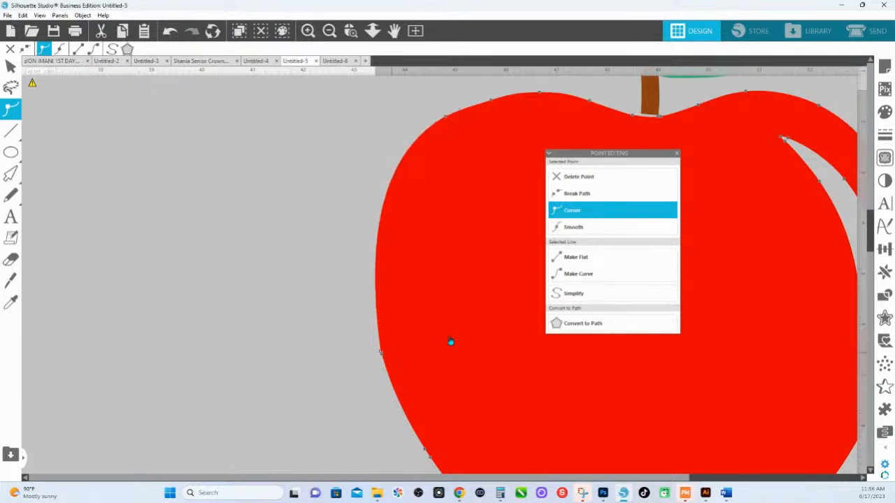
pyautogui.click(297, 292)
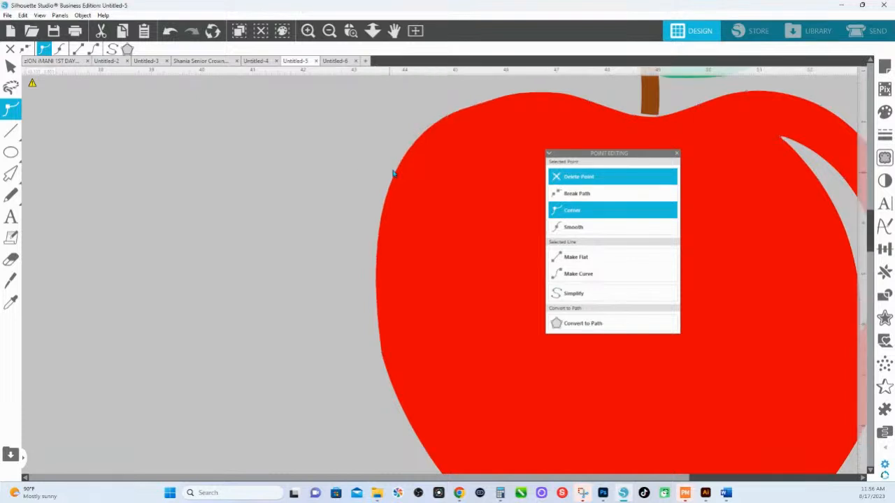
pyautogui.doubleClick(486, 124)
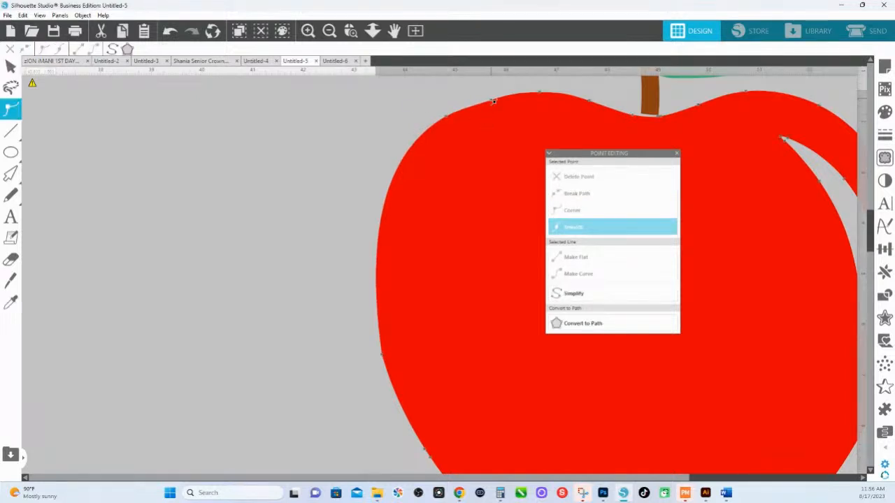
pyautogui.moveTo(493, 102); pyautogui.dragTo(474, 101)
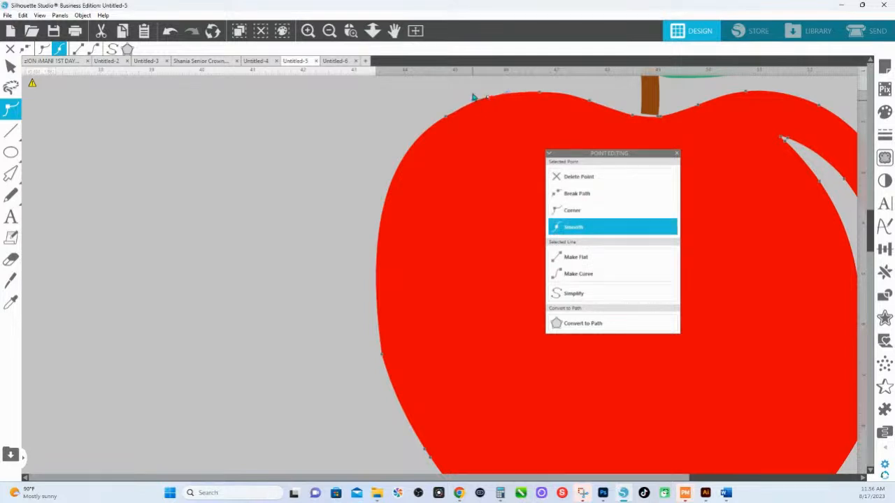
# Finish editing the apple's points and move the Point Editing panel clear of the whole apples for comparison.
pyautogui.click(372, 31)
pyautogui.moveTo(382, 279); pyautogui.dragTo(386, 175)
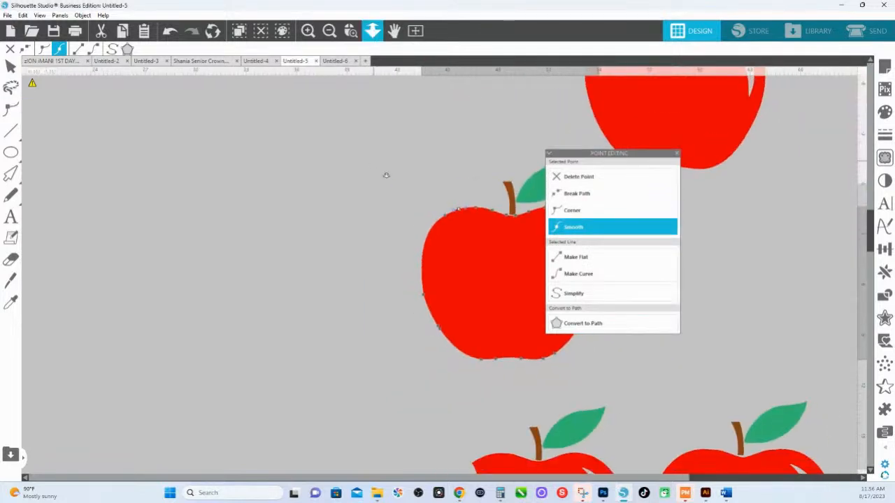
pyautogui.click(396, 183)
pyautogui.moveTo(610, 153); pyautogui.dragTo(792, 189)
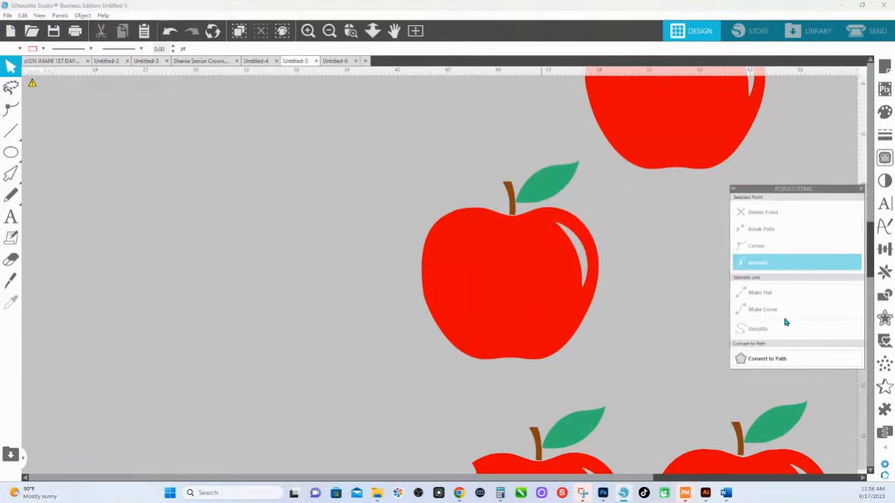
pyautogui.scroll(1, 559, 319)
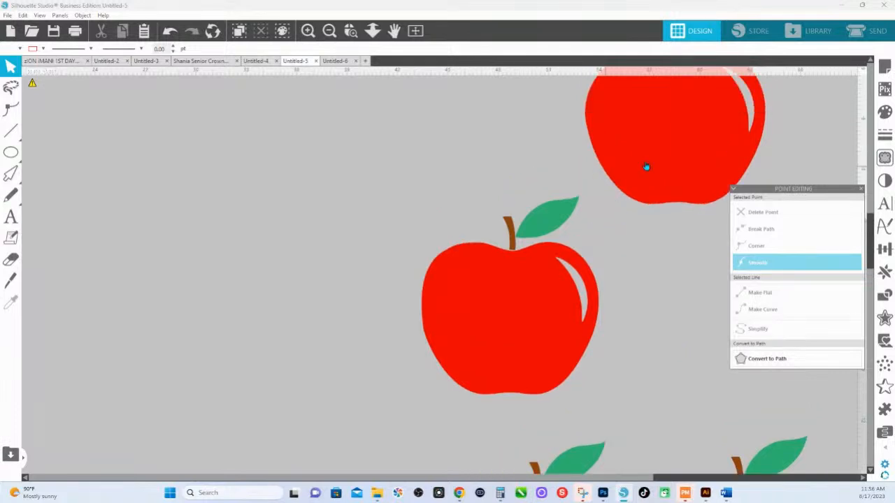
pyautogui.scroll(2, 629, 167)
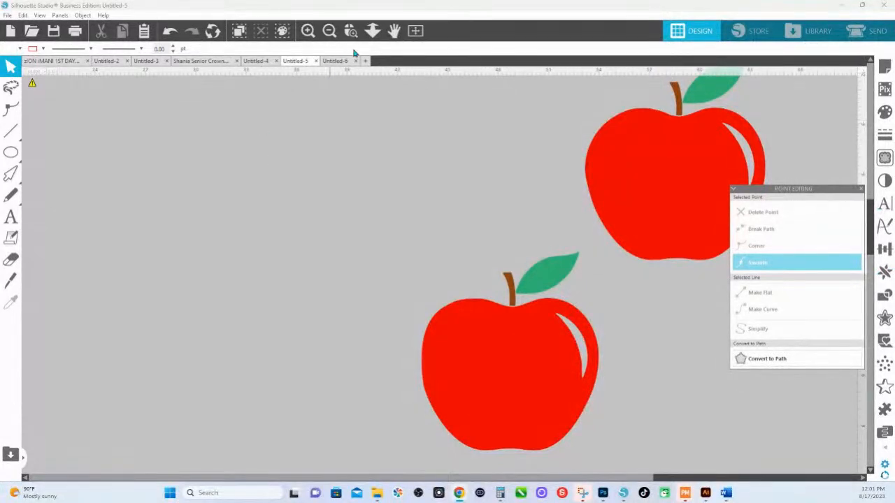
# Place another copy of the bitten apple's body and stem in the empty space beside the uppermost whole apple.
pyautogui.click(372, 30)
pyautogui.moveTo(368, 196); pyautogui.dragTo(374, 132)
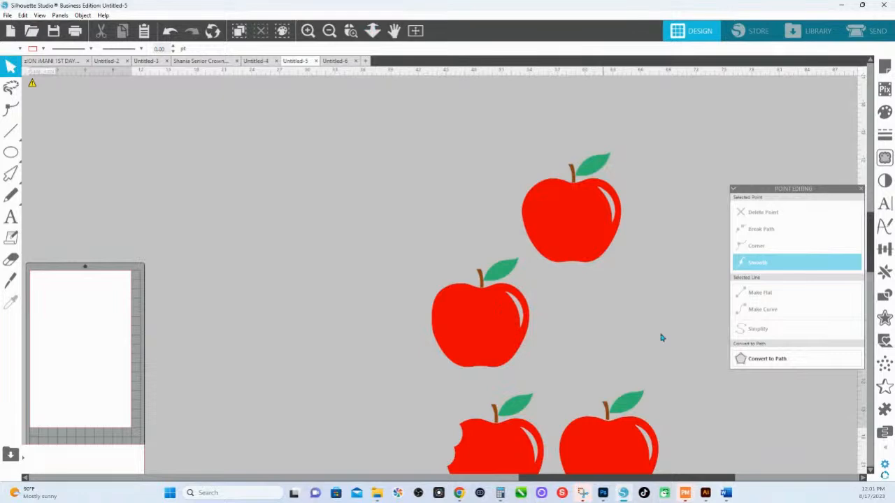
pyautogui.click(515, 455)
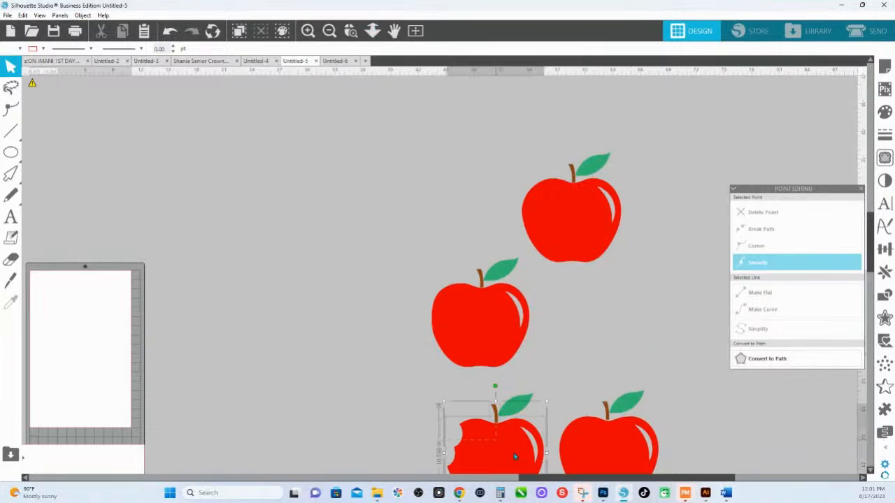
pyautogui.scroll(-1, 509, 448)
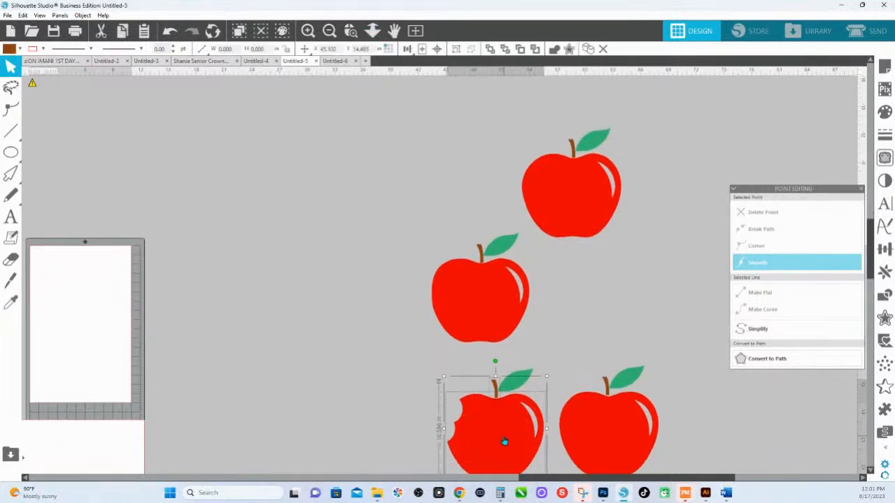
pyautogui.moveTo(504, 441); pyautogui.dragTo(443, 186)
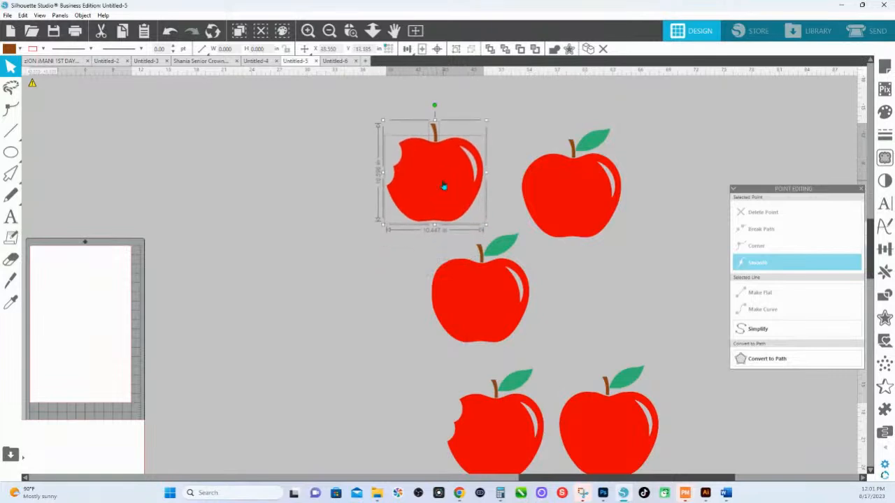
pyautogui.click(351, 30)
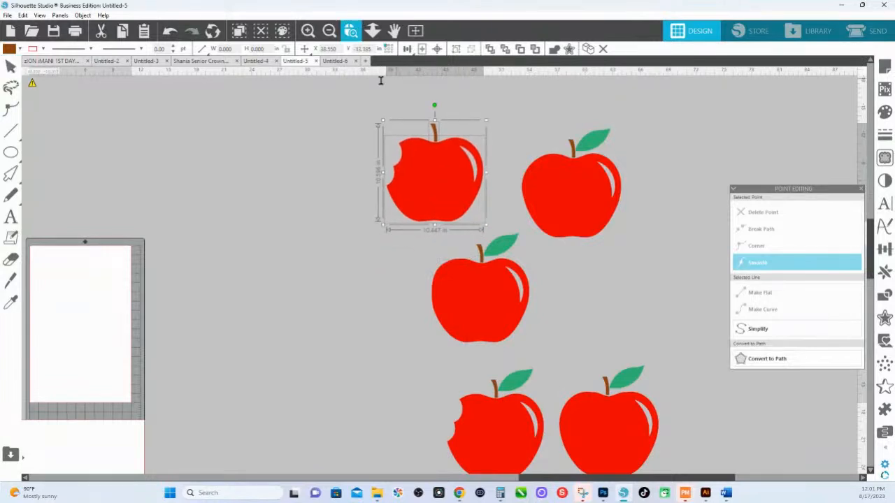
pyautogui.moveTo(400, 148); pyautogui.dragTo(493, 222)
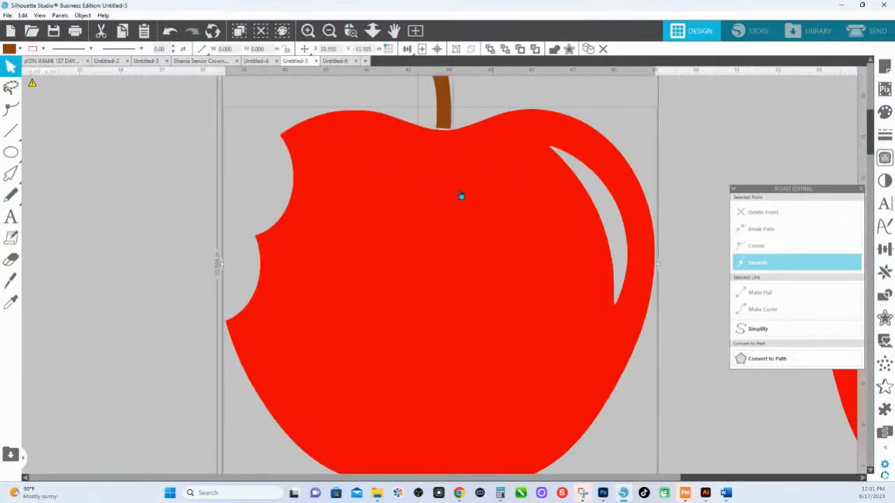
pyautogui.click(373, 30)
pyautogui.moveTo(408, 156); pyautogui.dragTo(406, 140)
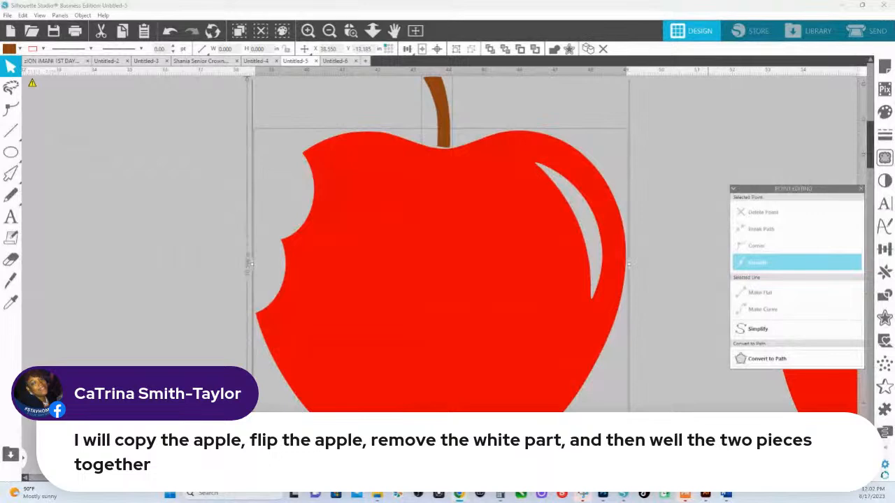
# Copy the red body of the new bitten apple in place, flip the copy horizontally, and shift it slightly left over the bites.
pyautogui.click(373, 34)
pyautogui.moveTo(440, 144); pyautogui.dragTo(443, 217)
pyautogui.click(540, 139)
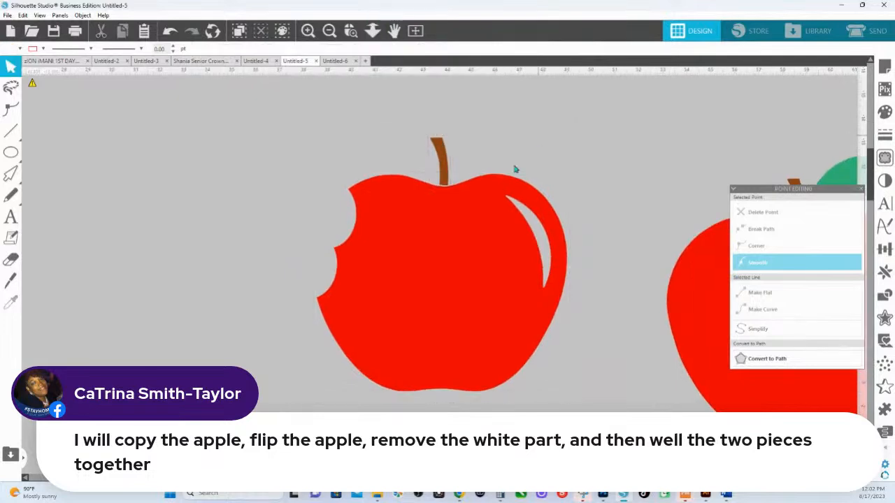
pyautogui.click(467, 206)
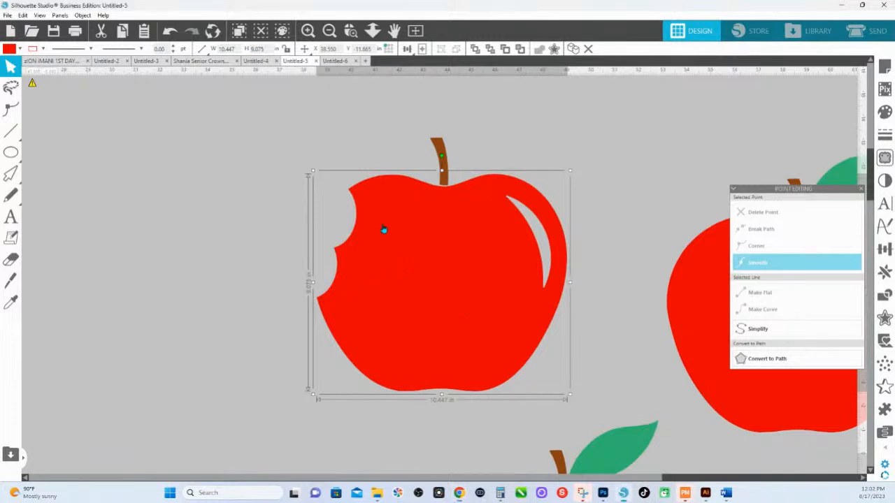
pyautogui.rightClick(414, 283)
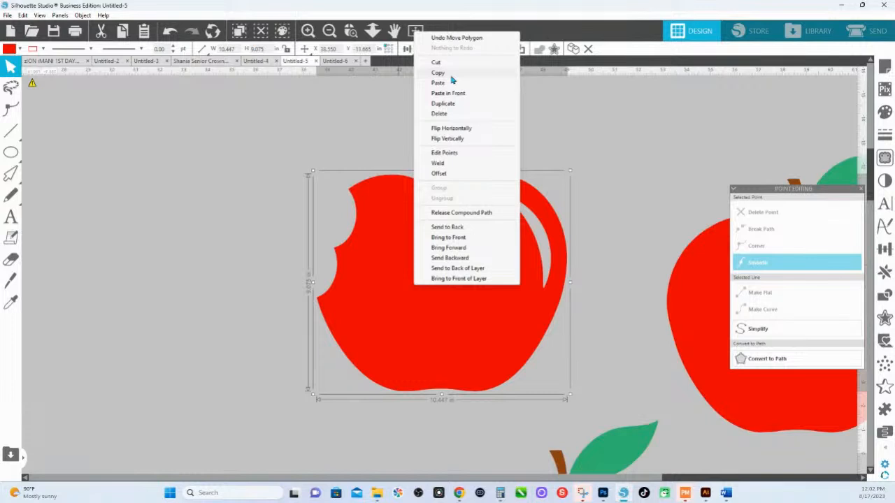
pyautogui.click(452, 78)
pyautogui.rightClick(455, 209)
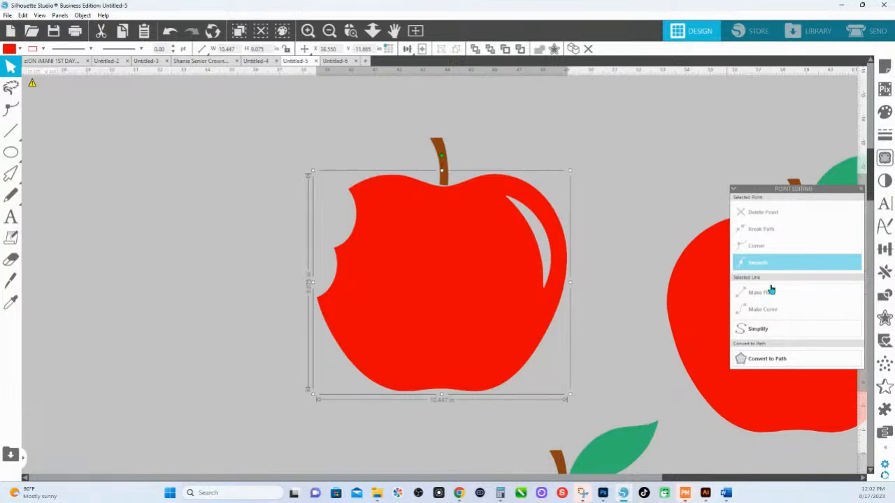
pyautogui.rightClick(422, 256)
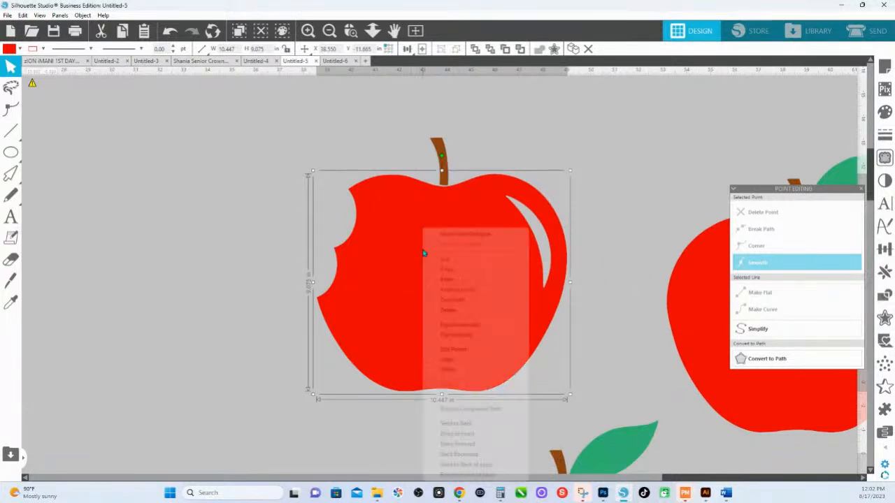
pyautogui.click(464, 325)
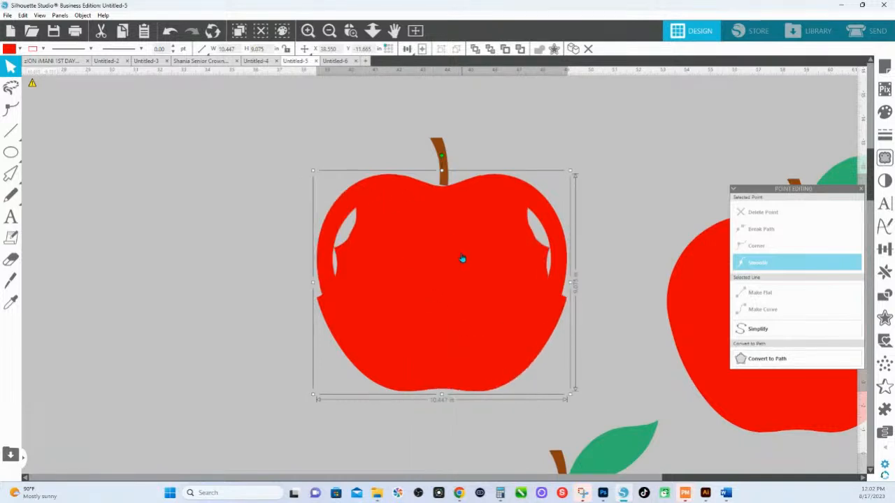
pyautogui.moveTo(351, 197); pyautogui.dragTo(345, 202)
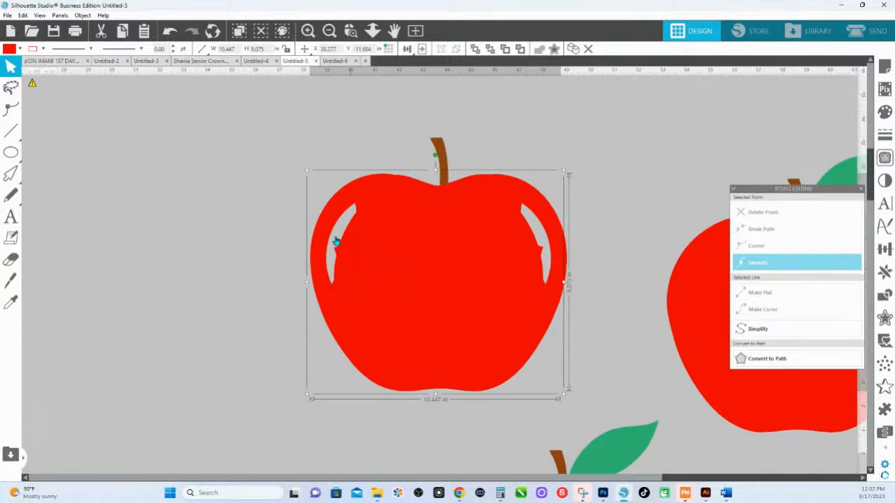
# Release the flipped copy's compound path and weld its pieces to fill in the highlight cutout.
pyautogui.rightClick(346, 208)
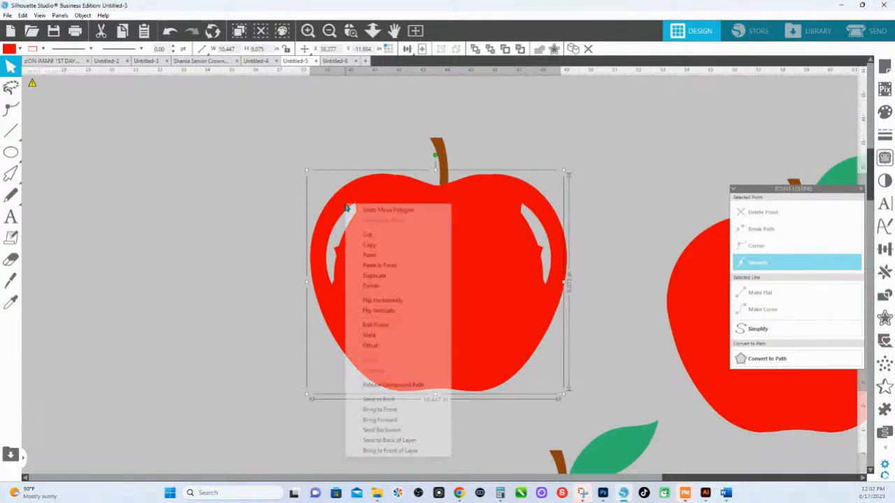
pyautogui.click(395, 384)
pyautogui.rightClick(352, 284)
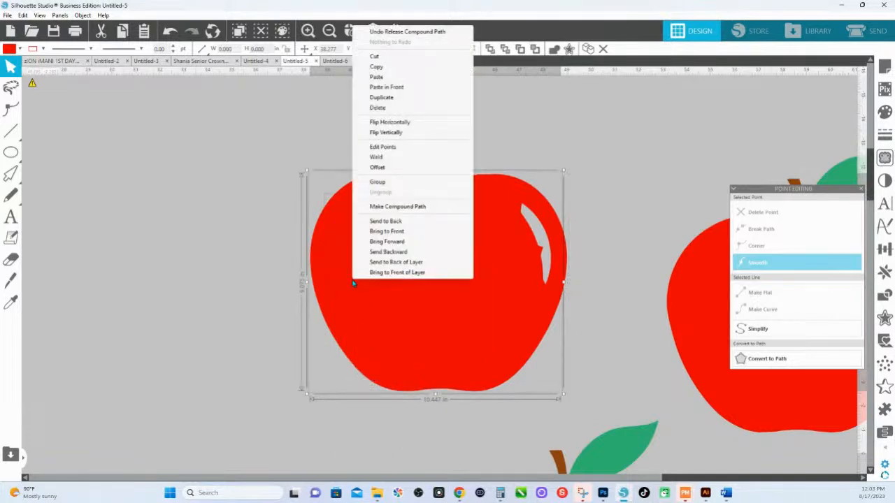
pyautogui.click(375, 160)
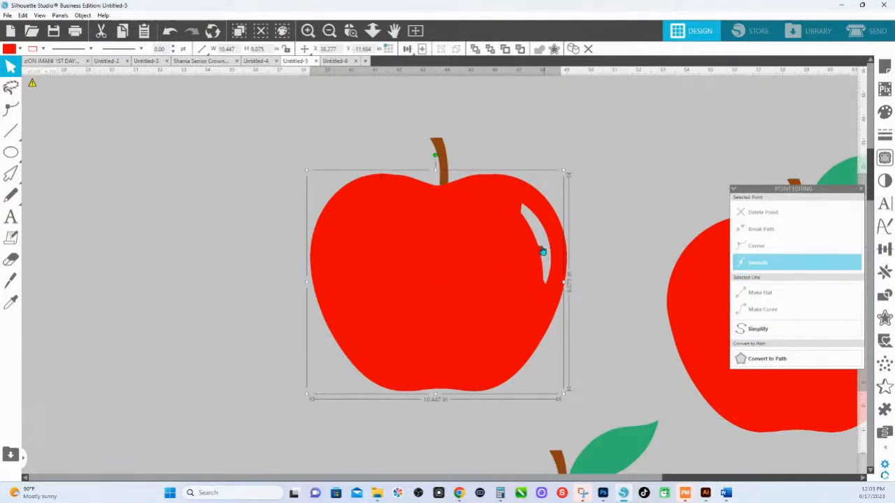
# Delete the points around the bites on the flipped copy's right side to uncover the original highlight.
pyautogui.doubleClick(455, 235)
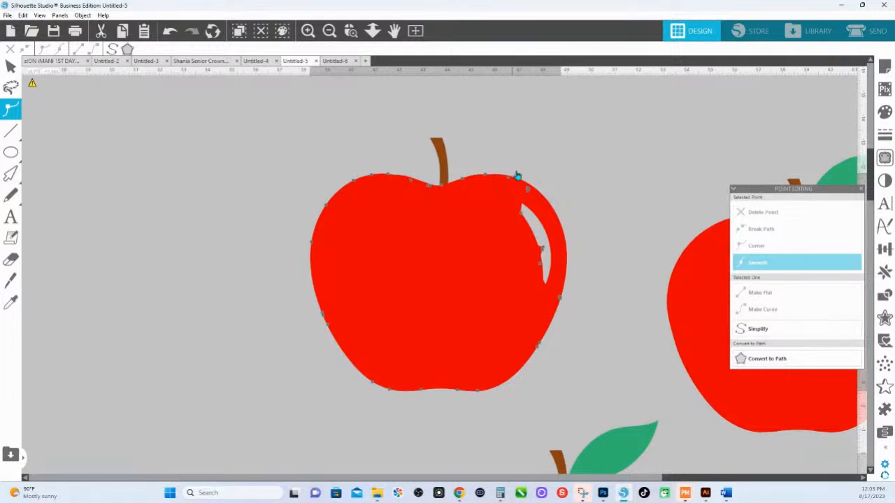
pyautogui.moveTo(588, 307); pyautogui.dragTo(469, 170)
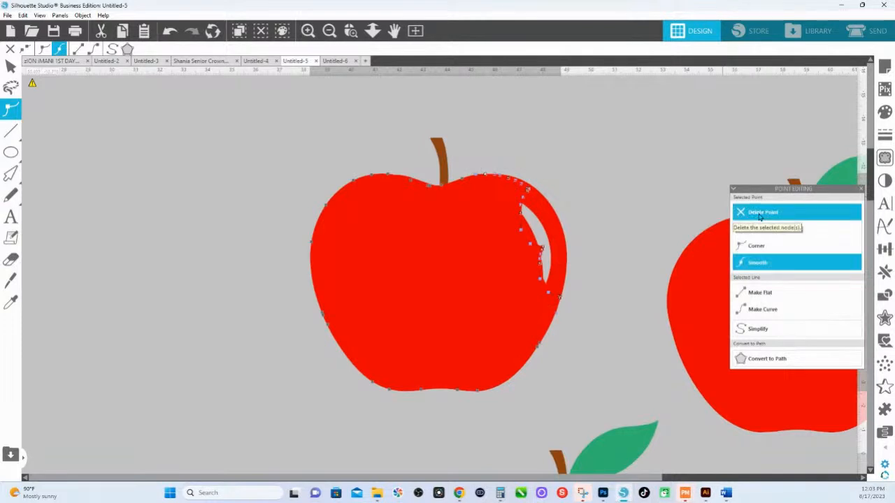
pyautogui.click(760, 214)
pyautogui.click(400, 250)
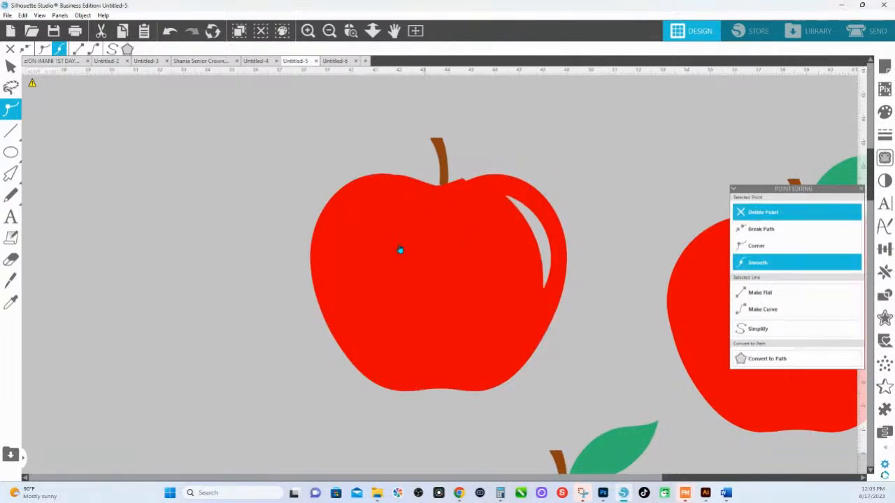
pyautogui.click(399, 250)
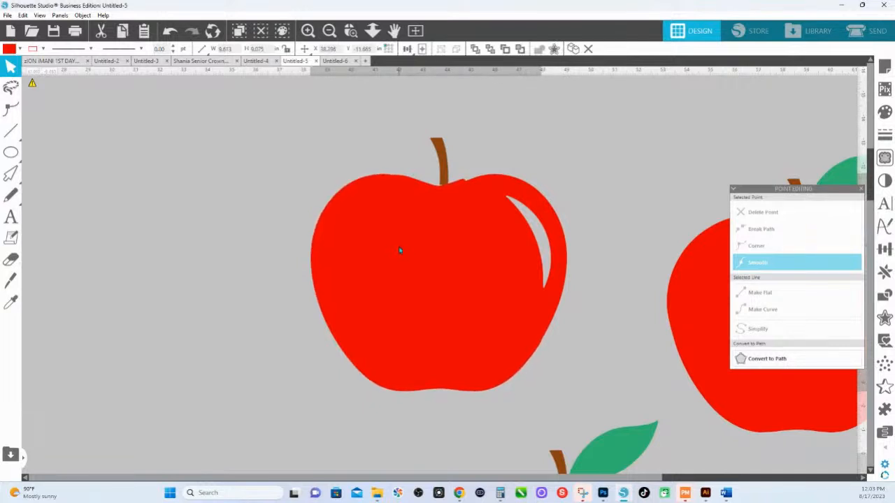
pyautogui.click(400, 250)
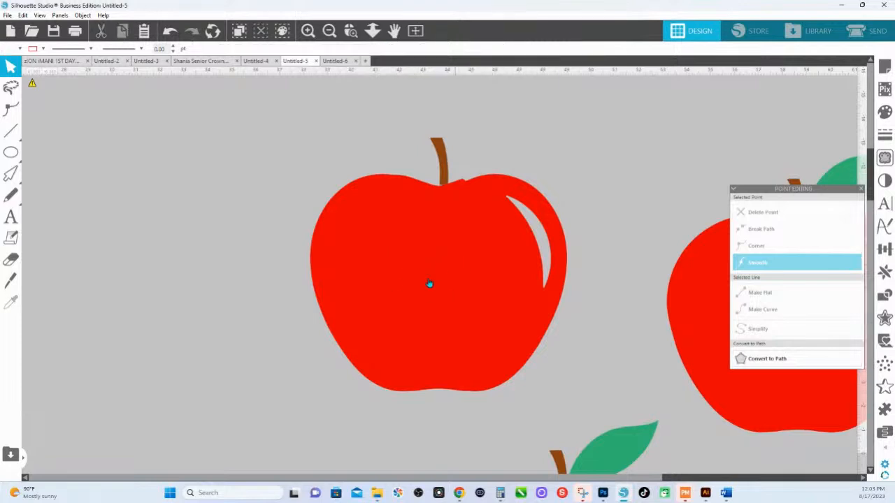
# Stretch the flipped copy slightly to 9.095 in high and nudge it into alignment with the original apple body.
pyautogui.click(452, 220)
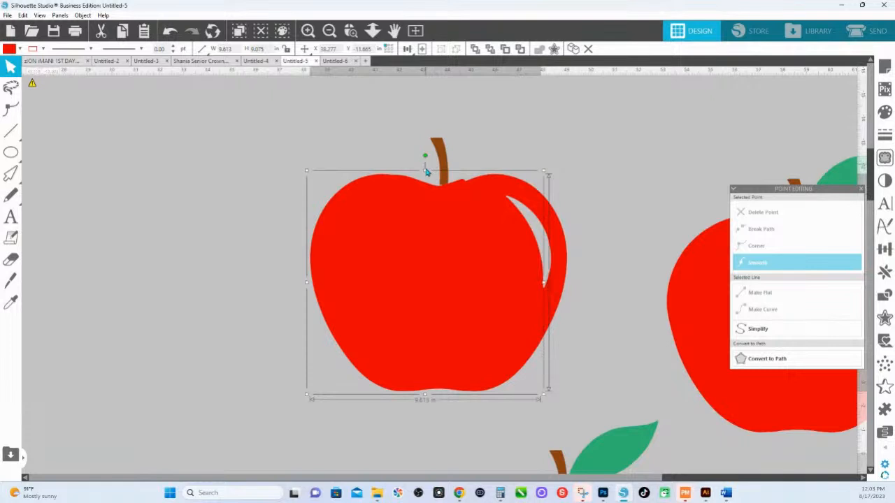
pyautogui.moveTo(424, 167); pyautogui.dragTo(425, 173)
pyautogui.moveTo(441, 221); pyautogui.dragTo(442, 220)
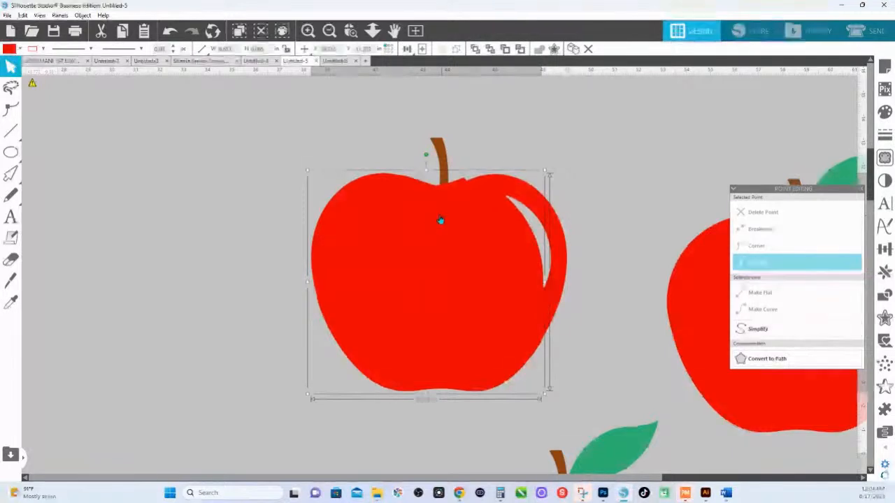
pyautogui.click(479, 146)
pyautogui.click(438, 204)
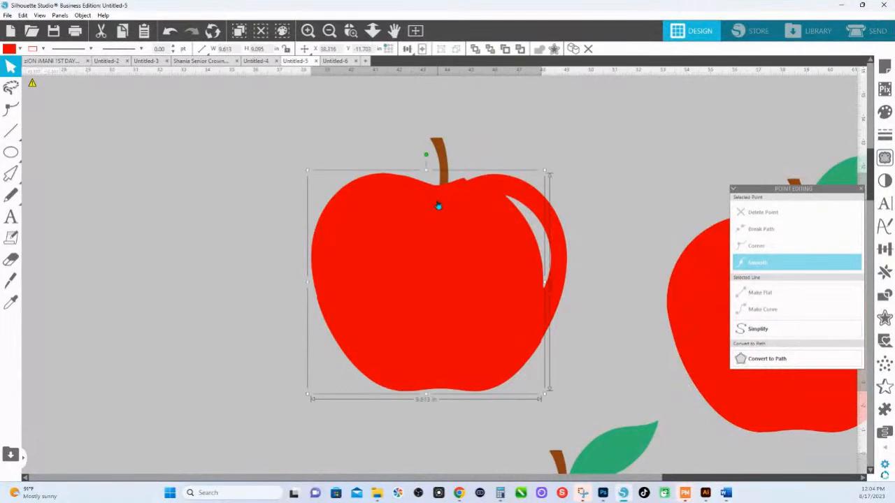
pyautogui.moveTo(438, 204); pyautogui.dragTo(435, 202)
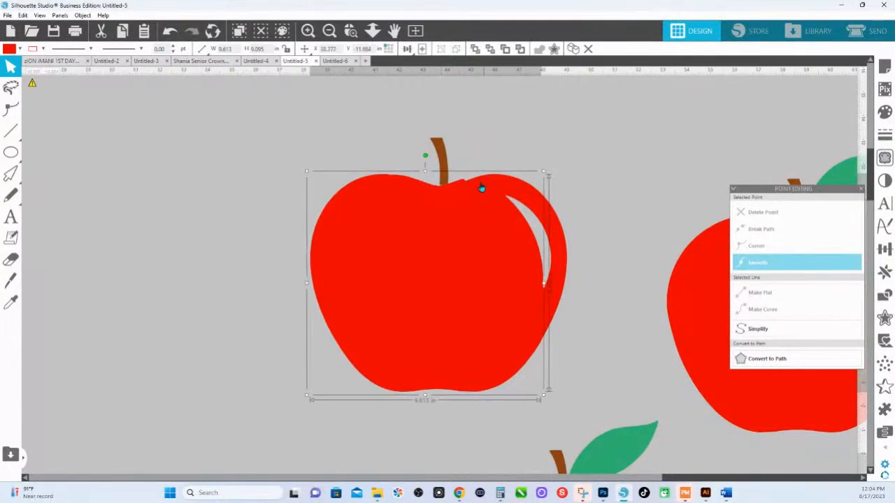
# Place a copy of the bitten apple with its stem and leaf in the empty area beside the finished apples.
pyautogui.click(373, 30)
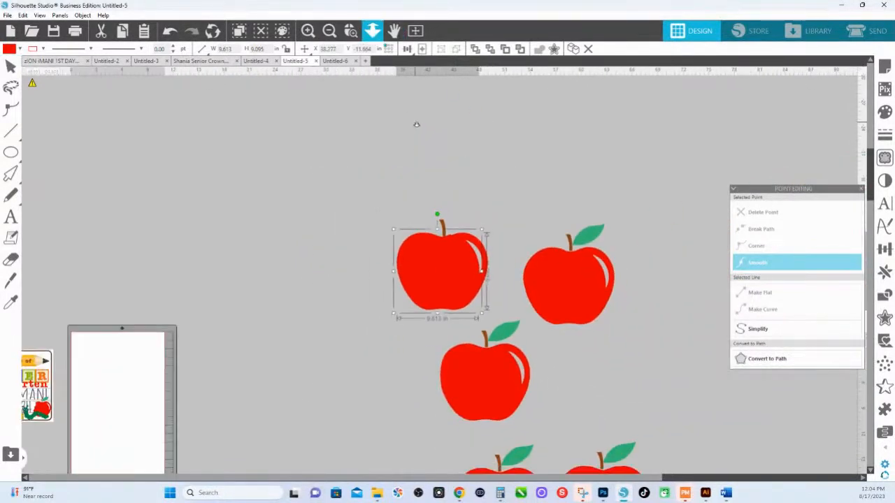
pyautogui.scroll(-1, 489, 350)
pyautogui.click(493, 430)
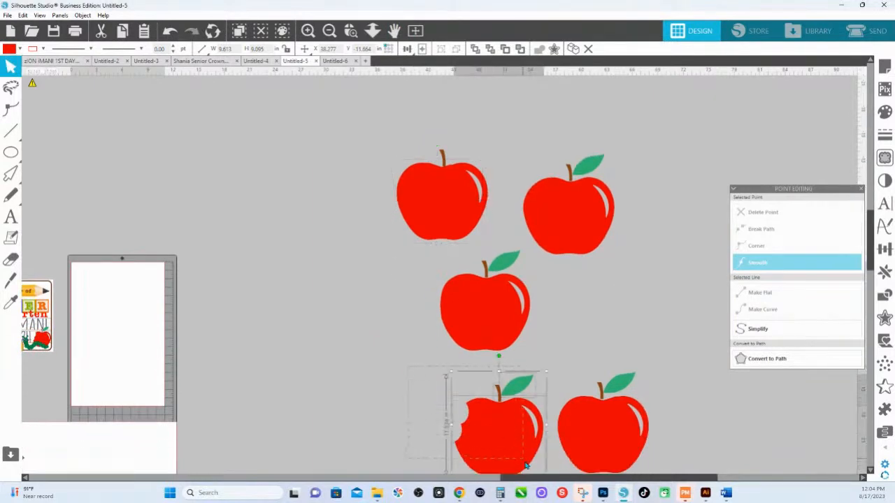
pyautogui.moveTo(495, 435); pyautogui.dragTo(285, 214)
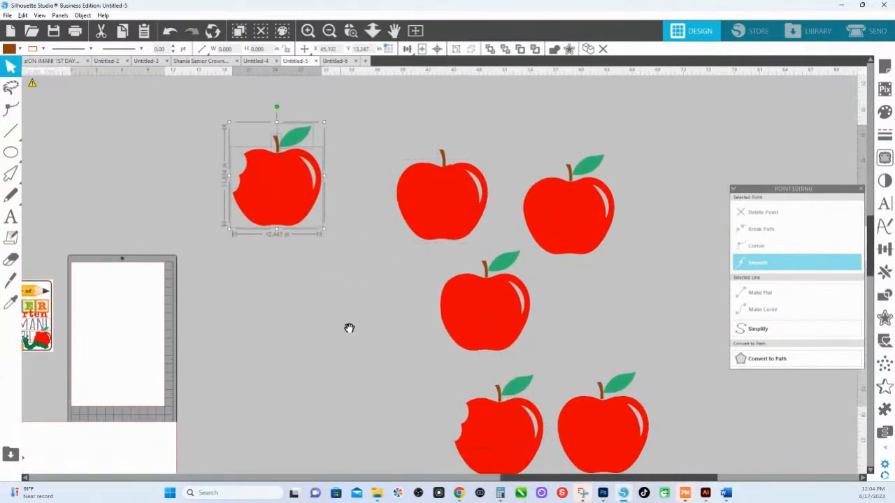
pyautogui.moveTo(350, 327); pyautogui.dragTo(592, 344)
pyautogui.click(350, 30)
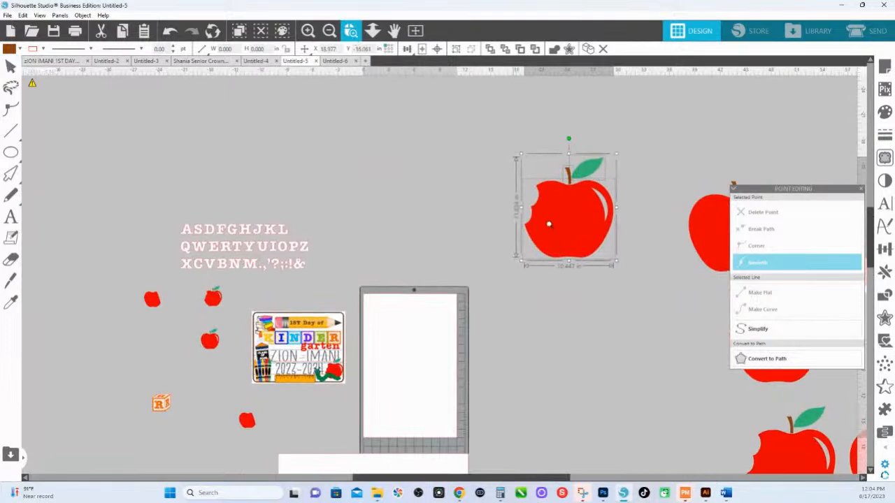
pyautogui.moveTo(546, 167); pyautogui.dragTo(673, 299)
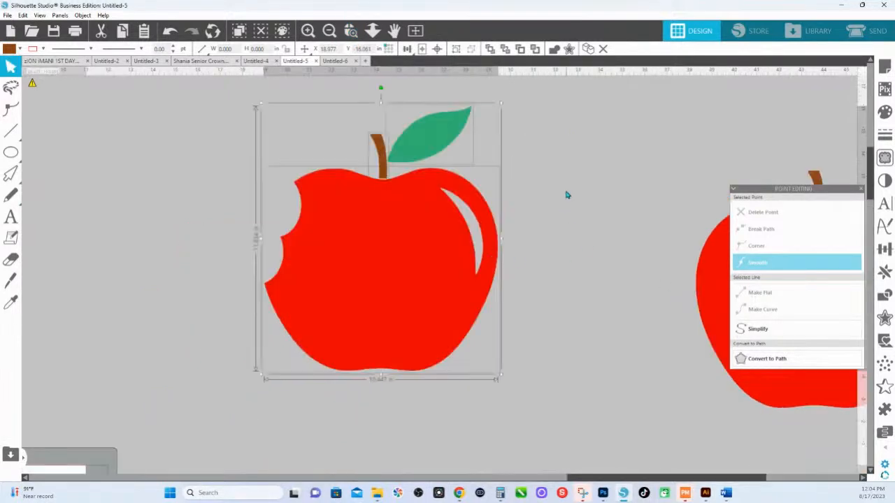
# Release the compound path of the new apple's red body and weld the pieces to fill the highlight cutout.
pyautogui.click(451, 225)
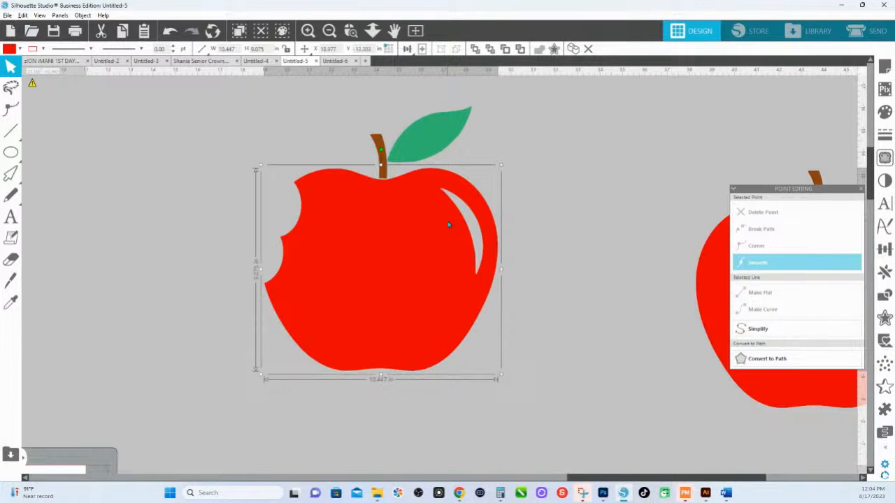
pyautogui.rightClick(448, 224)
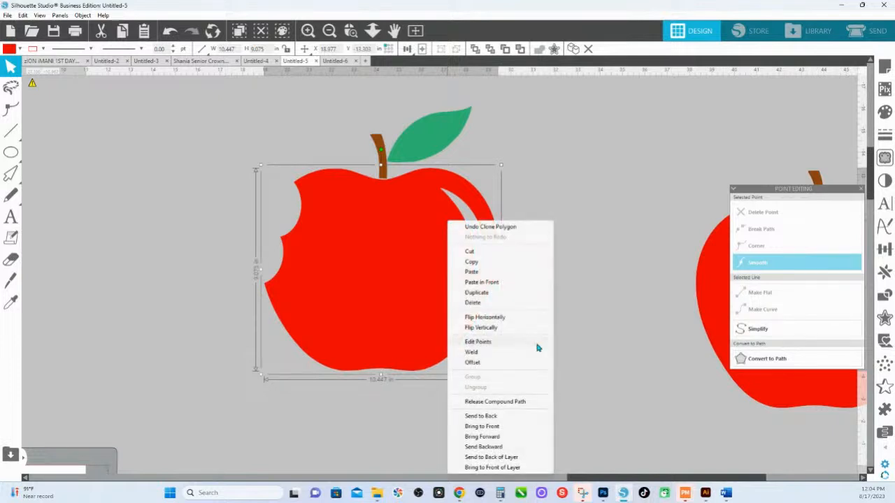
pyautogui.click(517, 403)
pyautogui.rightClick(423, 260)
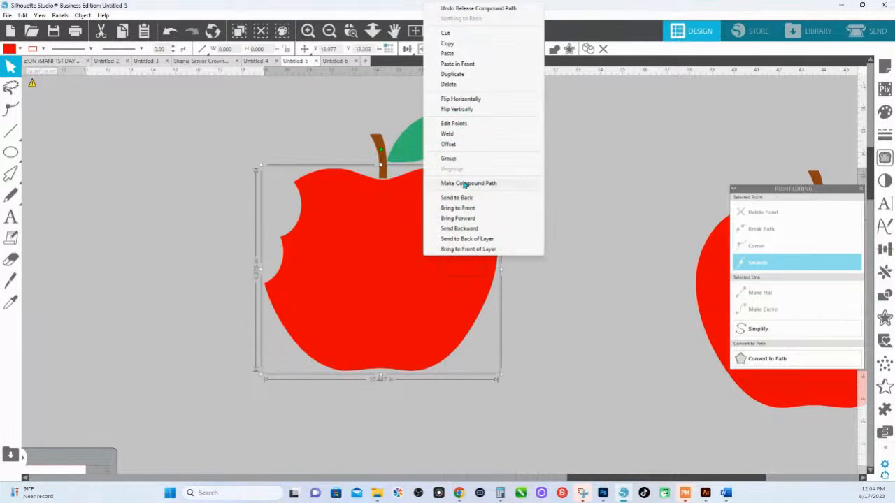
pyautogui.click(452, 134)
# Flip the filled red body horizontally and shift it over the bites of the original body.
pyautogui.rightClick(428, 242)
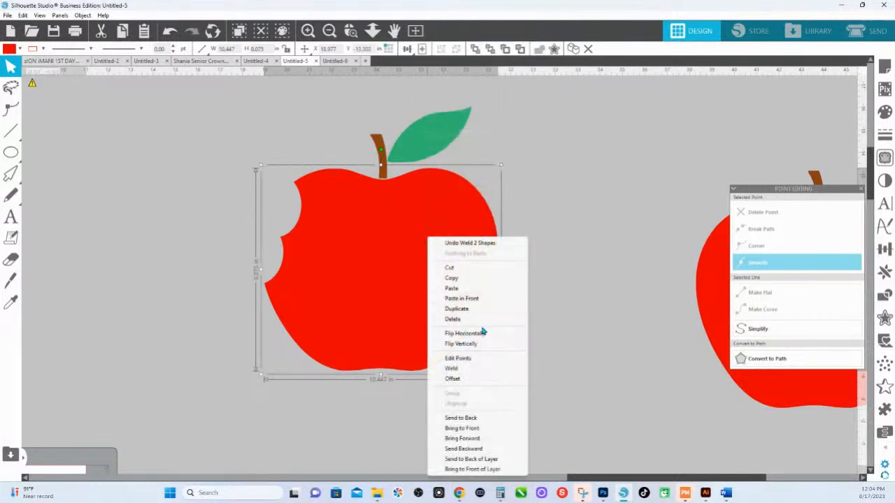
pyautogui.click(481, 333)
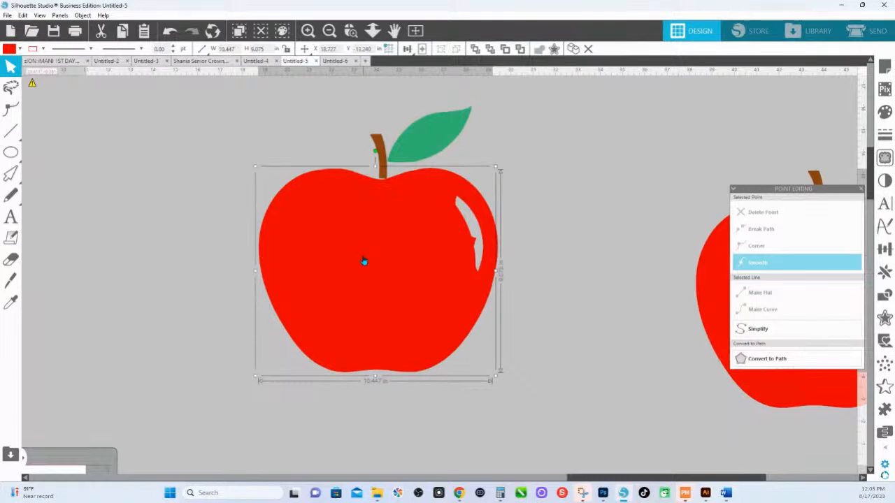
# Delete the flipped body's bite points to uncover the highlight, and weld it to the original red body.
pyautogui.doubleClick(407, 287)
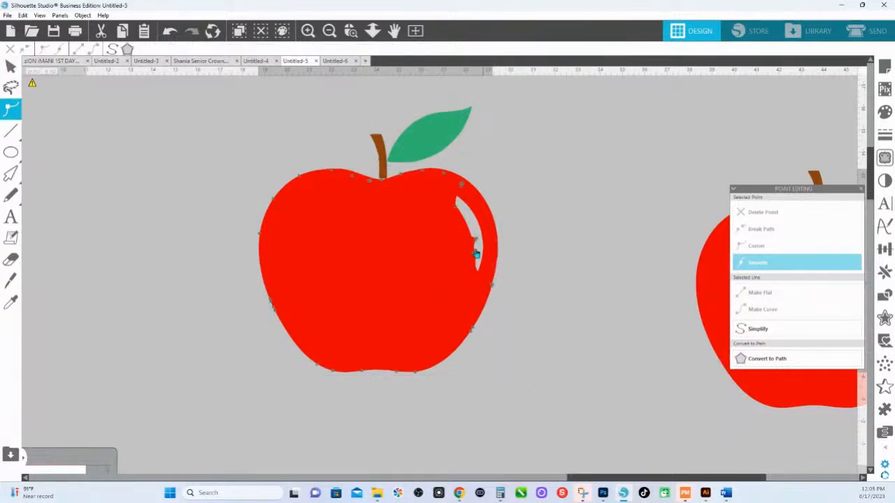
pyautogui.moveTo(480, 257); pyautogui.dragTo(416, 231)
pyautogui.click(563, 217)
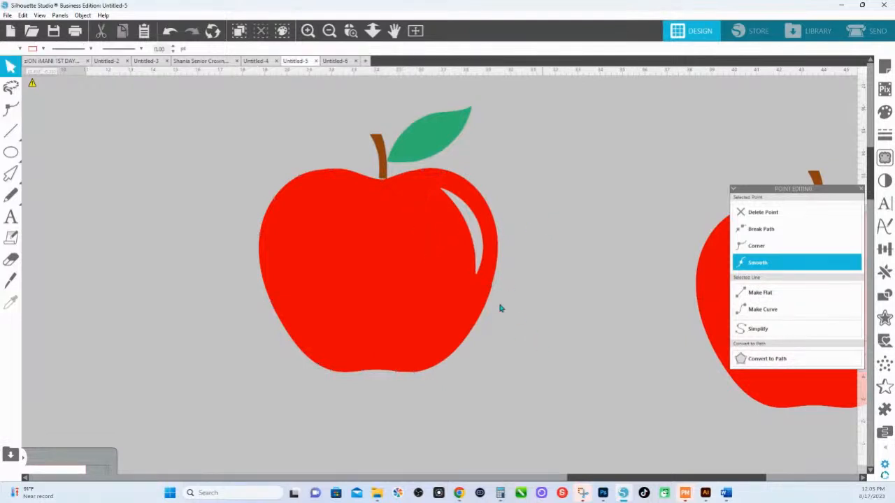
pyautogui.moveTo(229, 261); pyautogui.dragTo(393, 289)
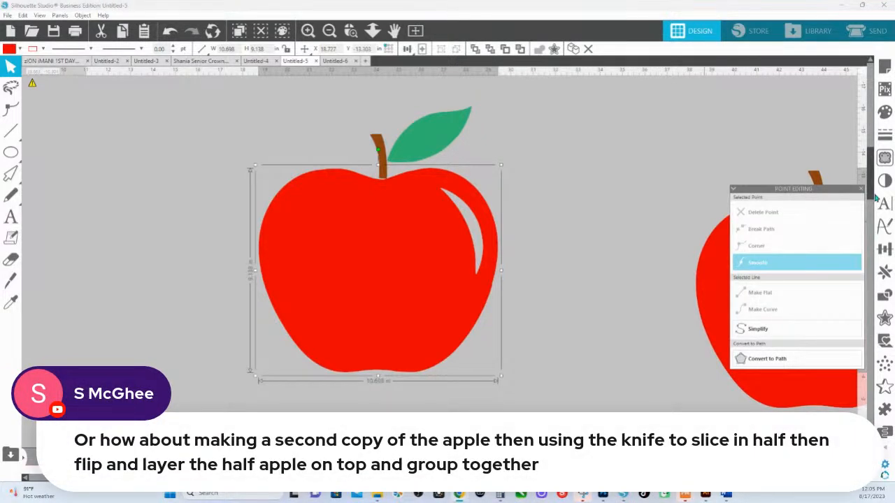
# Place another copy of the bitten apple in the open area well to the right of the finished apples.
pyautogui.click(371, 29)
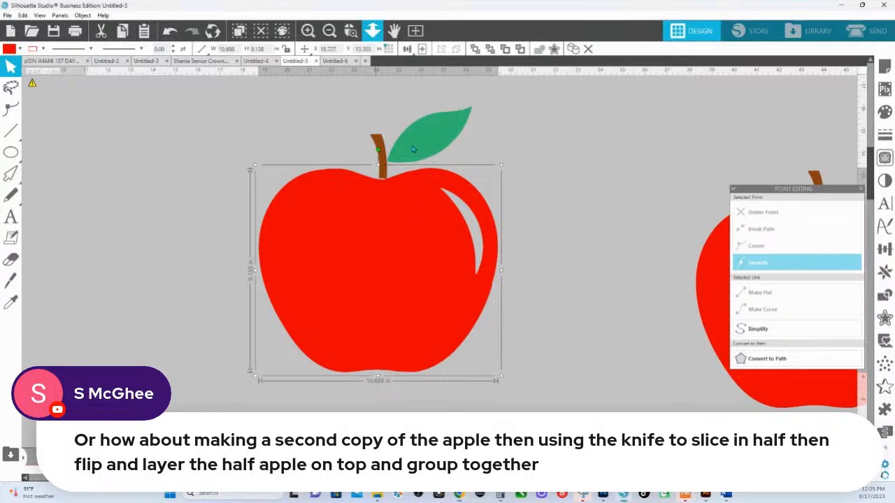
pyautogui.moveTo(412, 149); pyautogui.dragTo(413, 144)
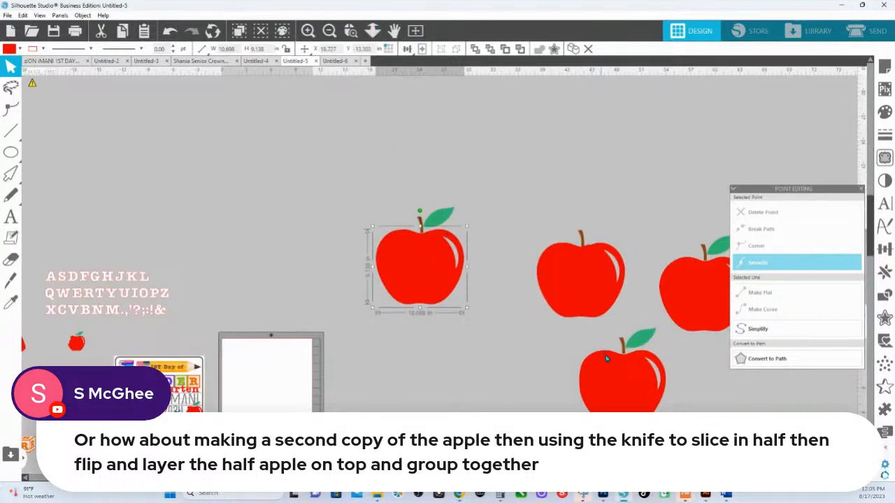
pyautogui.moveTo(606, 359); pyautogui.dragTo(531, 195)
pyautogui.moveTo(484, 278); pyautogui.dragTo(603, 405)
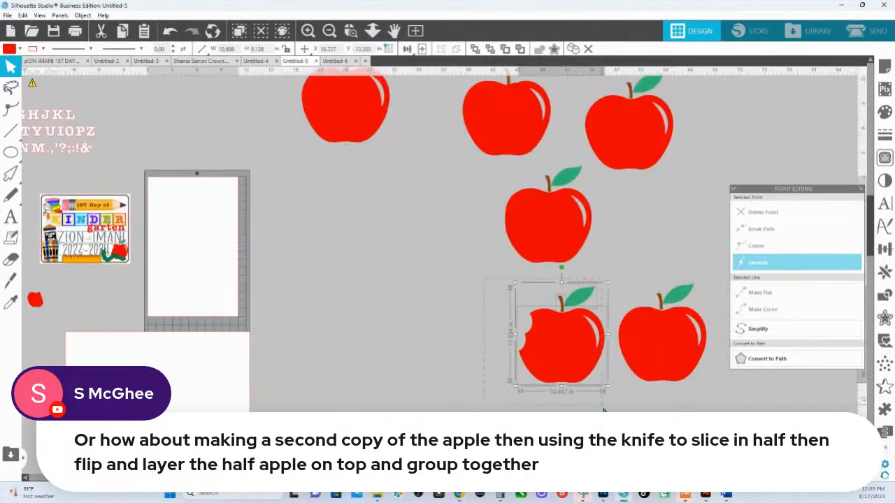
pyautogui.moveTo(602, 367); pyautogui.dragTo(794, 174)
pyautogui.moveTo(635, 241); pyautogui.dragTo(402, 366)
pyautogui.moveTo(620, 267); pyautogui.dragTo(601, 295)
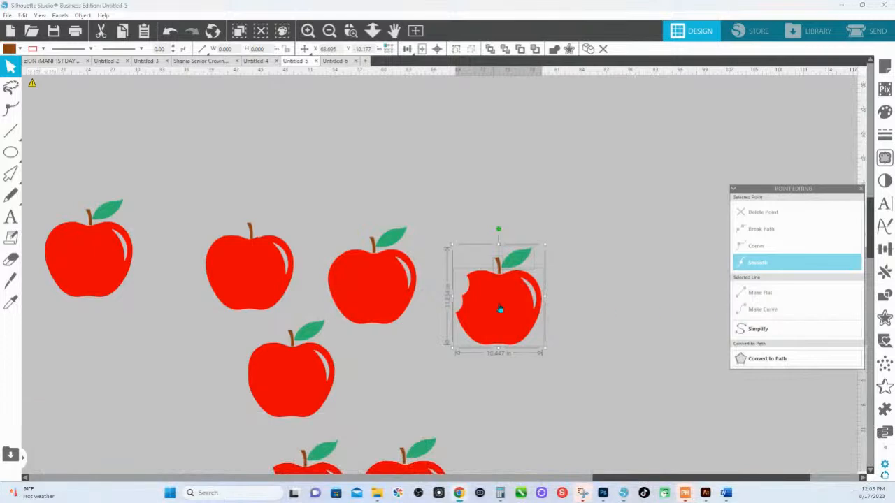
pyautogui.moveTo(446, 284); pyautogui.dragTo(493, 246)
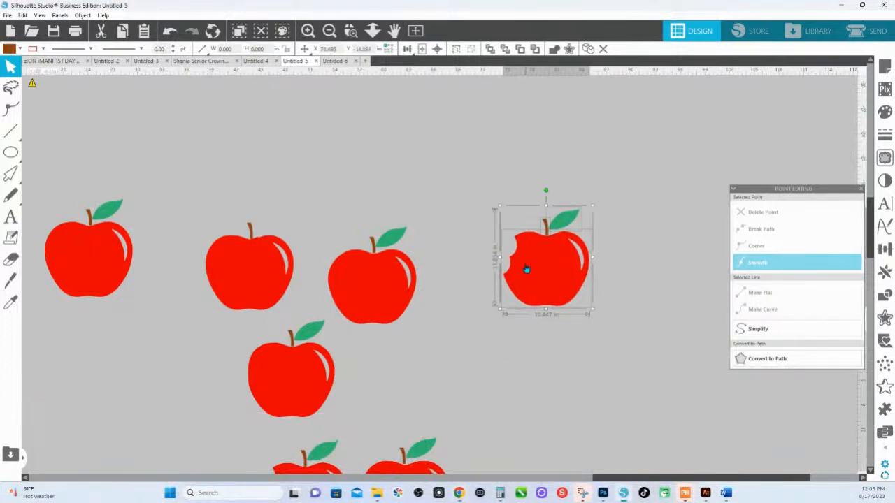
# Group the parts of the new bitten apple and place a copy of the group beside it.
pyautogui.click(353, 32)
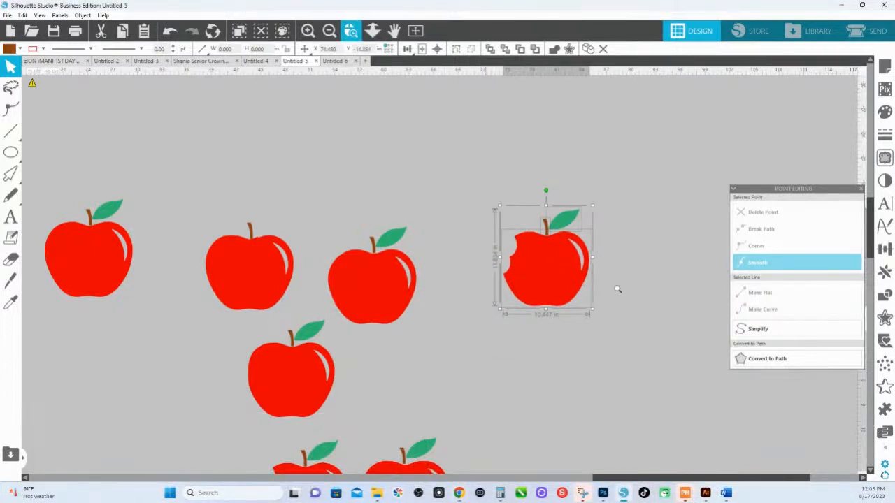
pyautogui.moveTo(489, 199); pyautogui.dragTo(689, 353)
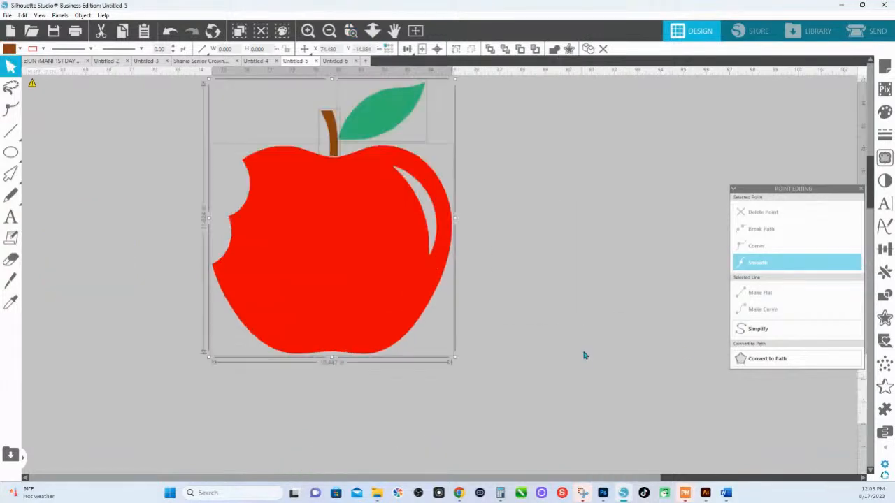
pyautogui.click(490, 297)
pyautogui.click(311, 243)
pyautogui.moveTo(410, 219); pyautogui.dragTo(679, 208)
pyautogui.hscroll(5, 513, 354)
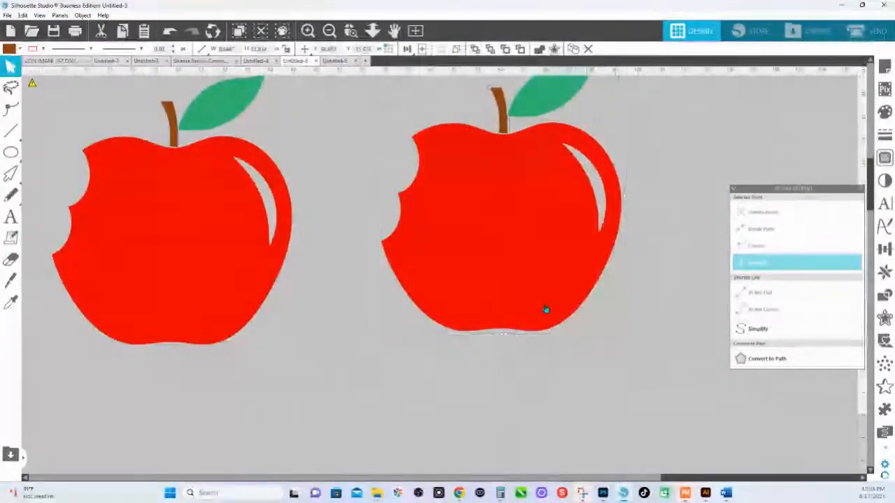
# Duplicate the second grouped apple and place the duplicate below it.
pyautogui.rightClick(498, 219)
pyautogui.click(525, 291)
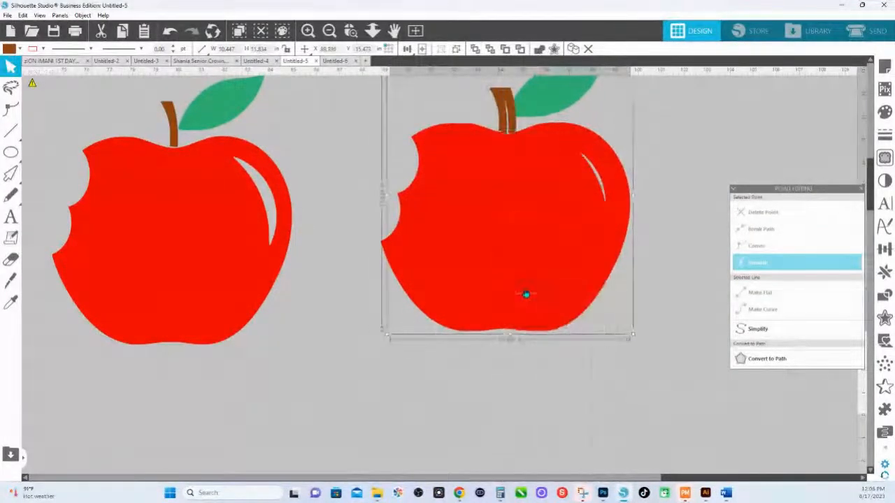
pyautogui.moveTo(595, 246); pyautogui.dragTo(644, 376)
pyautogui.scroll(-2, 634, 345)
pyautogui.scroll(-2, 634, 345)
pyautogui.moveTo(634, 346); pyautogui.dragTo(619, 351)
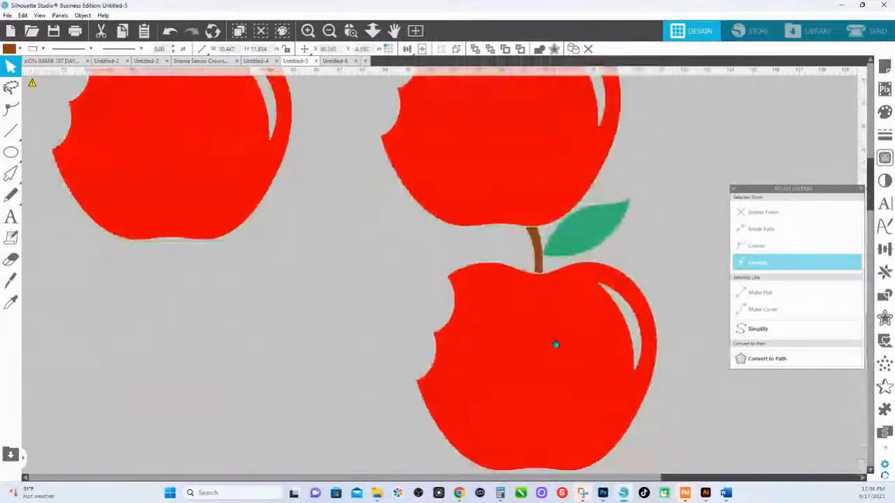
# Ungroup the lower bitten apple and delete its stem and leaf.
pyautogui.rightClick(555, 344)
pyautogui.click(594, 232)
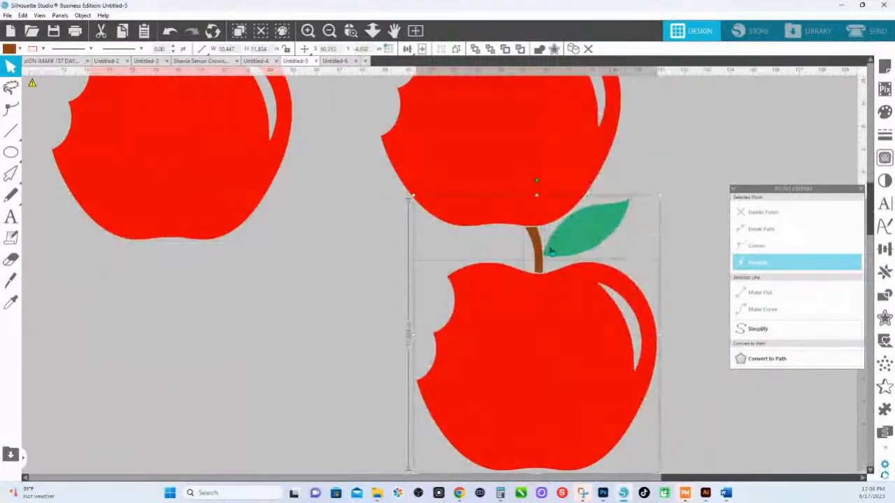
pyautogui.click(465, 249)
pyautogui.click(550, 249)
pyautogui.press('Delete')
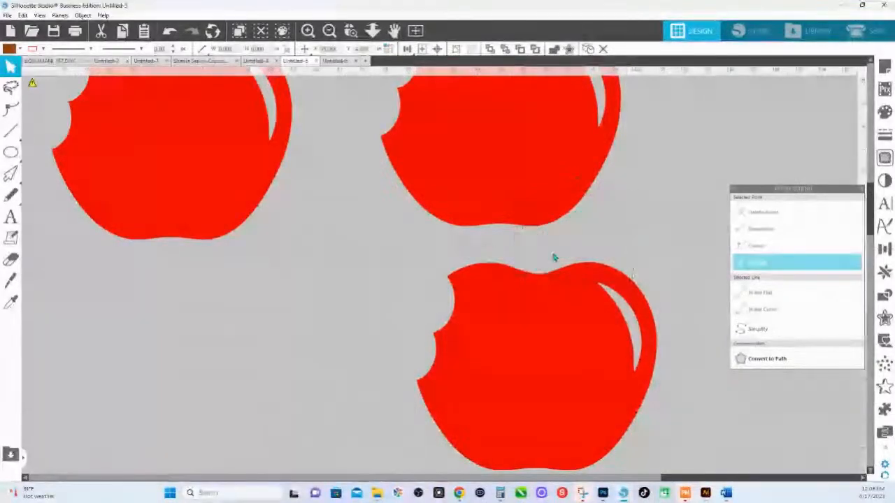
# Flip the lower apple's red body horizontally.
pyautogui.click(536, 322)
pyautogui.rightClick(546, 323)
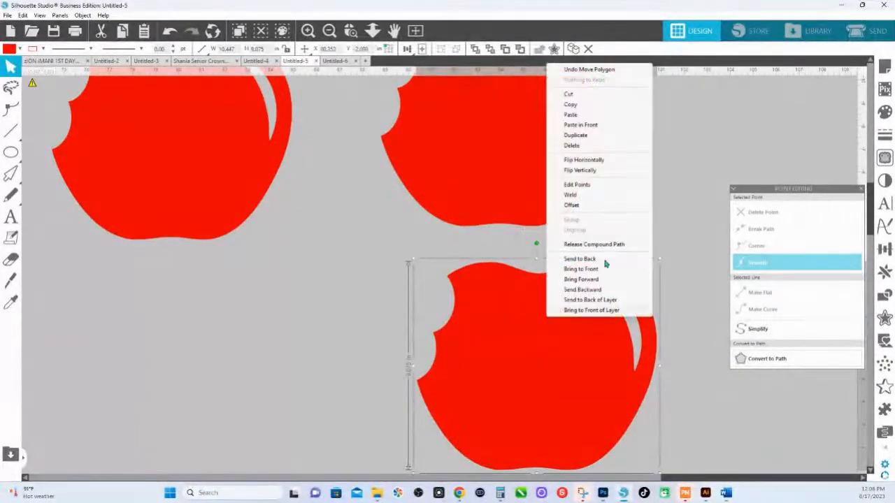
pyautogui.click(593, 162)
# Release the flipped body's compound path and weld its pieces into a solid shape without the highlight.
pyautogui.rightClick(491, 386)
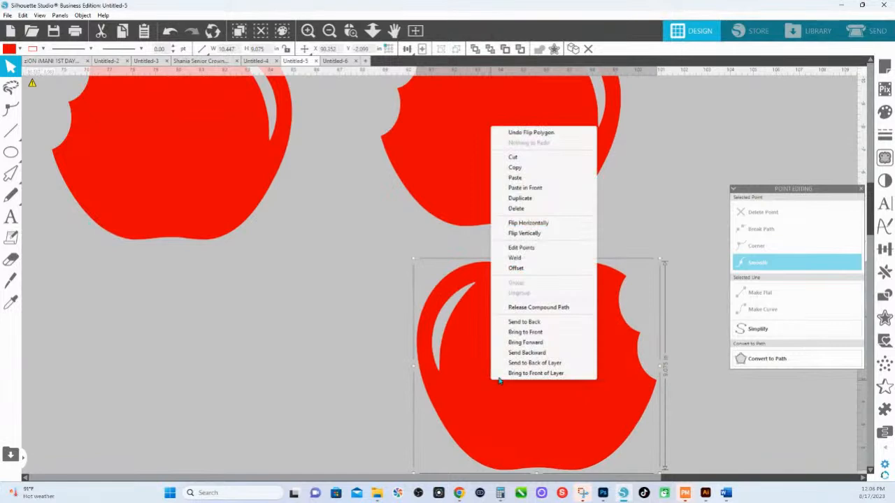
pyautogui.click(519, 310)
pyautogui.rightClick(518, 314)
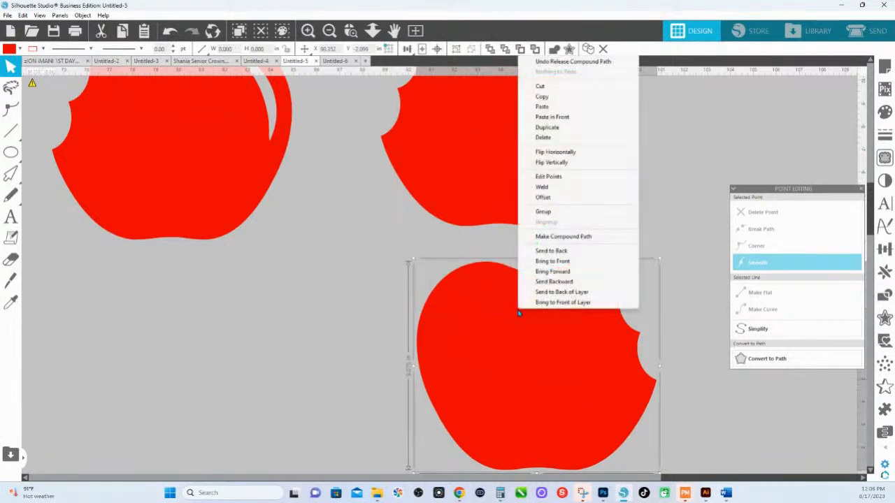
pyautogui.click(367, 355)
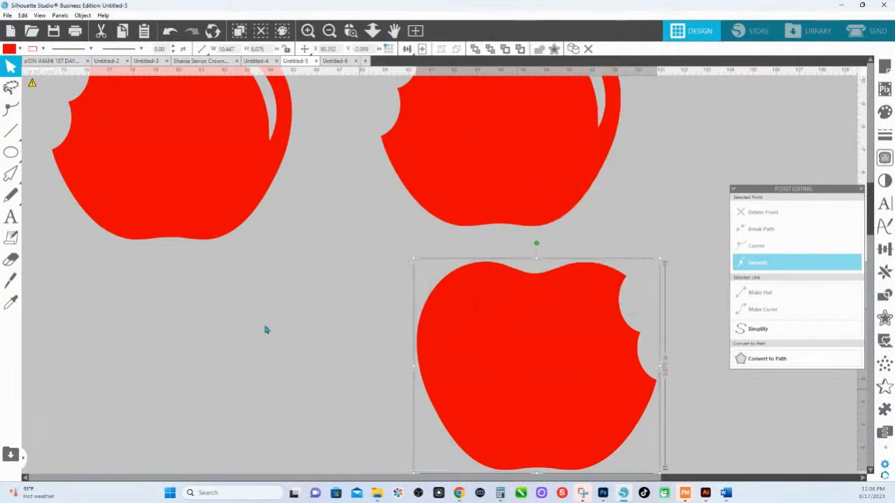
# Cut the solid flipped body vertically in half with the Knife and move the bitten half aside.
pyautogui.click(10, 280)
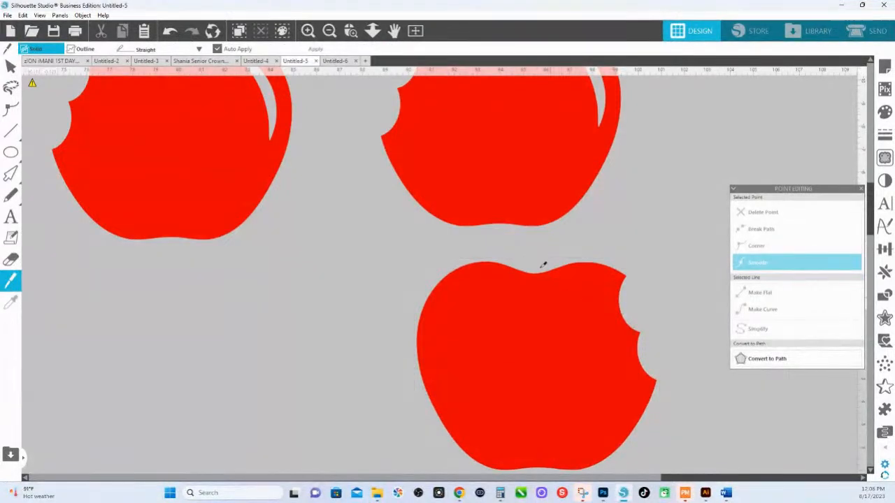
pyautogui.moveTo(533, 256)
pyautogui.mouseDown()
pyautogui.moveTo(566, 488)
pyautogui.moveTo(567, 432)
pyautogui.mouseUp()
pyautogui.moveTo(567, 352); pyautogui.dragTo(732, 351)
# Move the unbitten half onto the bitten apple above and align it to cover the bites.
pyautogui.moveTo(512, 352); pyautogui.dragTo(489, 246)
pyautogui.scroll(3, 482, 224)
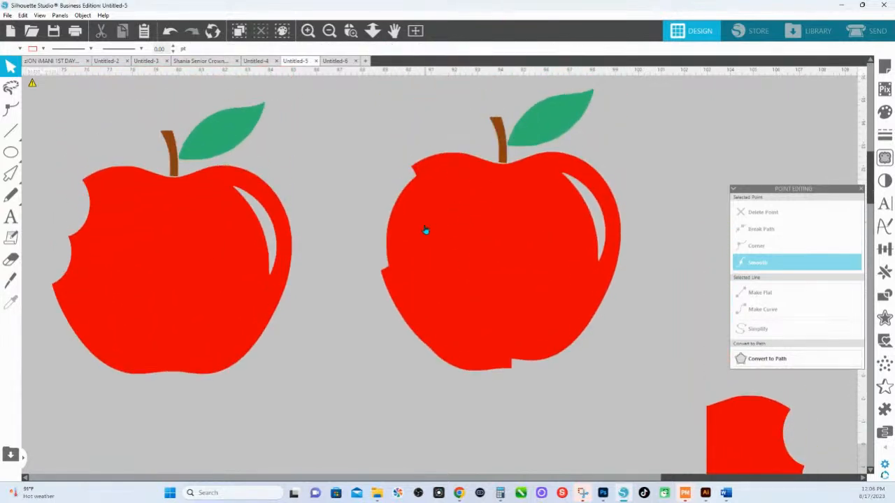
pyautogui.moveTo(425, 231); pyautogui.dragTo(413, 219)
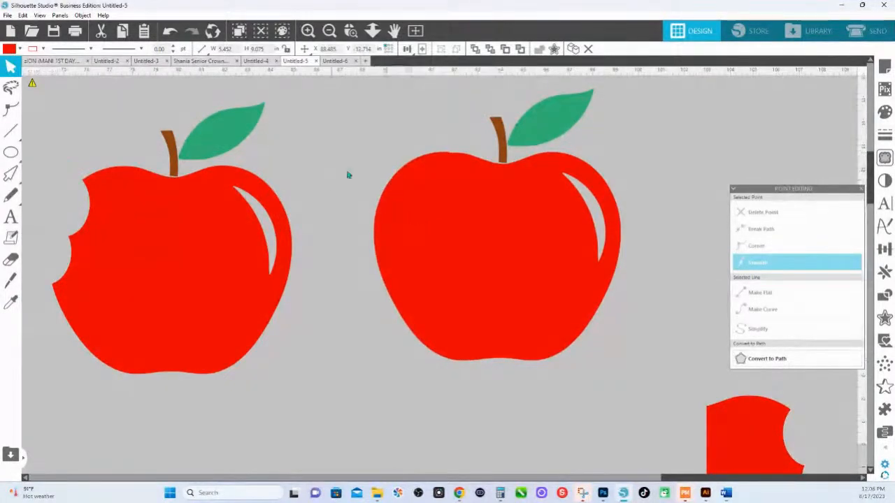
# Try to weld the overlaid half to the grouped apple, and undo the weld.
pyautogui.keyDown('shift'); pyautogui.click(483, 303); pyautogui.keyUp('shift')
pyautogui.click(553, 50)
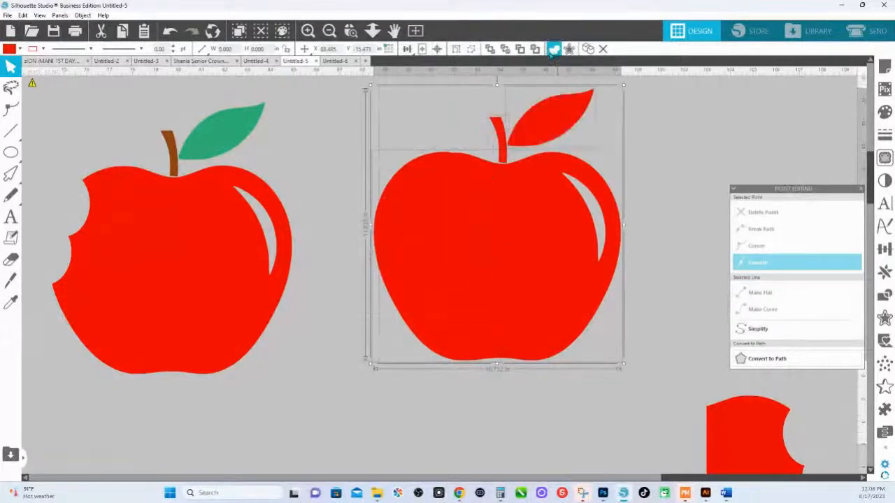
pyautogui.press('i')
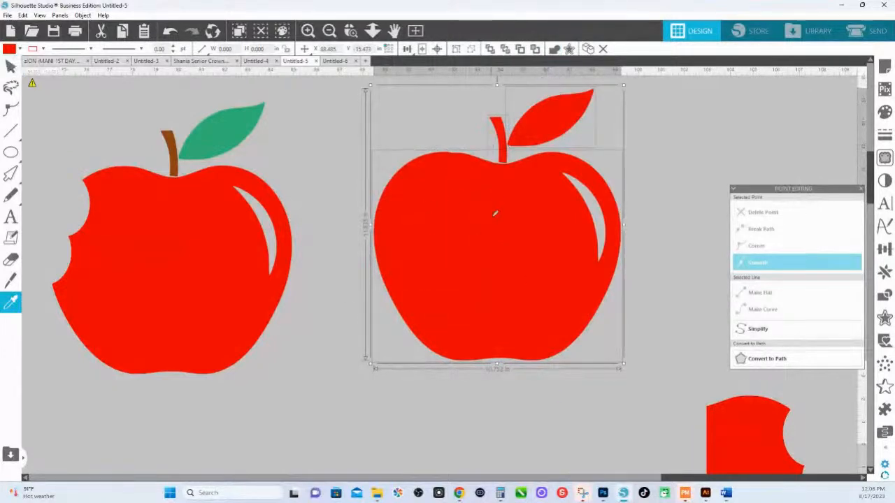
pyautogui.hotkey('ctrl', 'z')
pyautogui.click(543, 172)
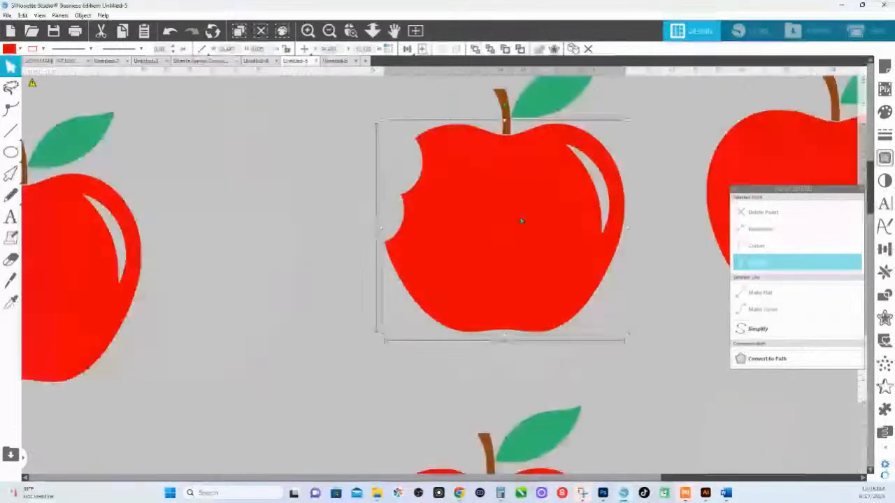
# Copy the bitten red apple body with its highlight and paste the copy directly in front of the original.
pyautogui.rightClick(520, 218)
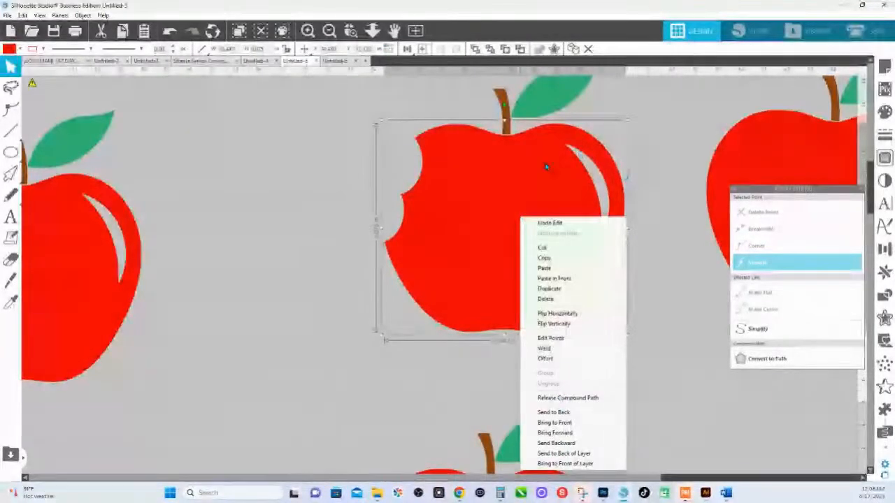
pyautogui.click(463, 240)
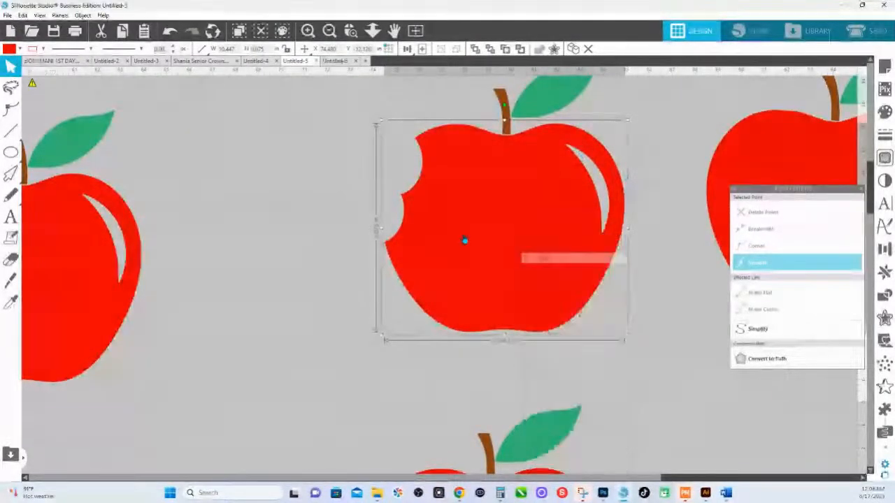
pyautogui.rightClick(452, 205)
pyautogui.click(494, 265)
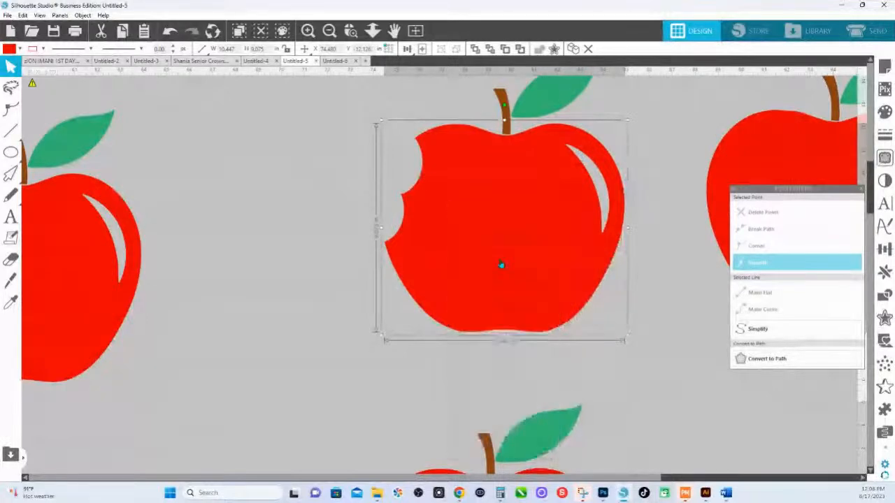
# Release the pasted body's compound path and weld its pieces into one solid shape without the highlight.
pyautogui.rightClick(518, 221)
pyautogui.click(563, 399)
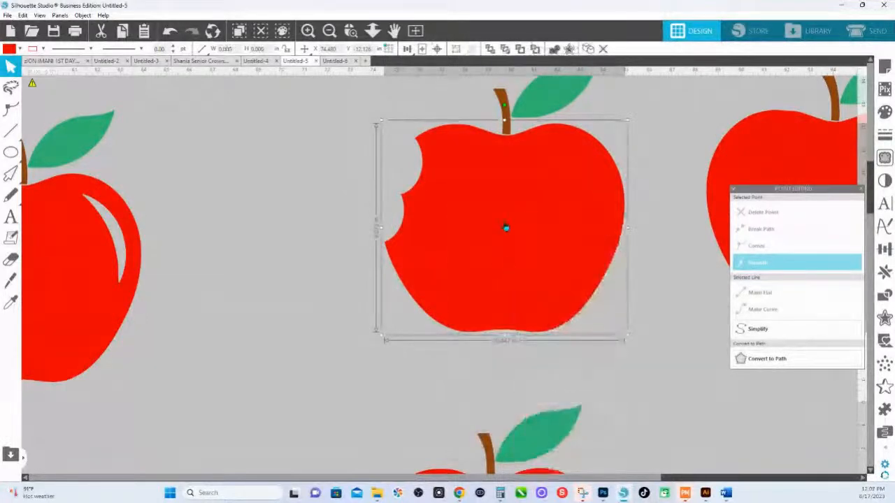
pyautogui.rightClick(504, 215)
pyautogui.click(528, 345)
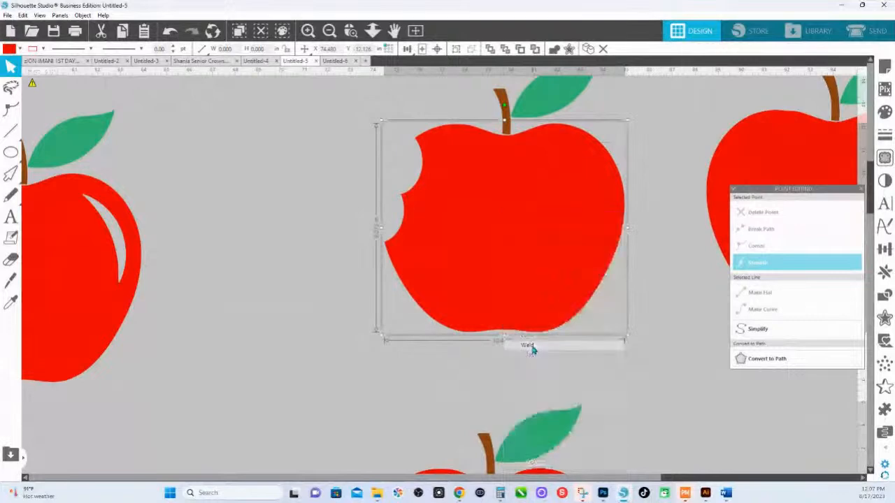
# Flip the solid bitten body horizontally and align it over the original so it covers the bites.
pyautogui.rightClick(510, 212)
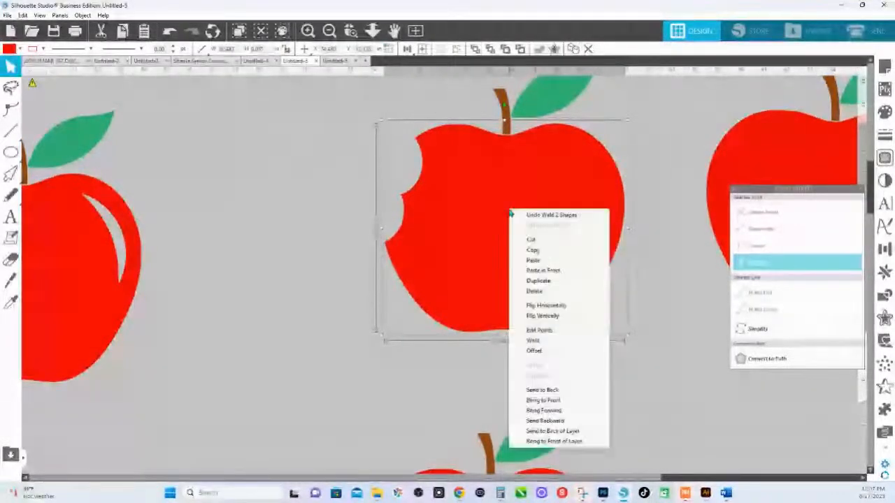
pyautogui.click(555, 306)
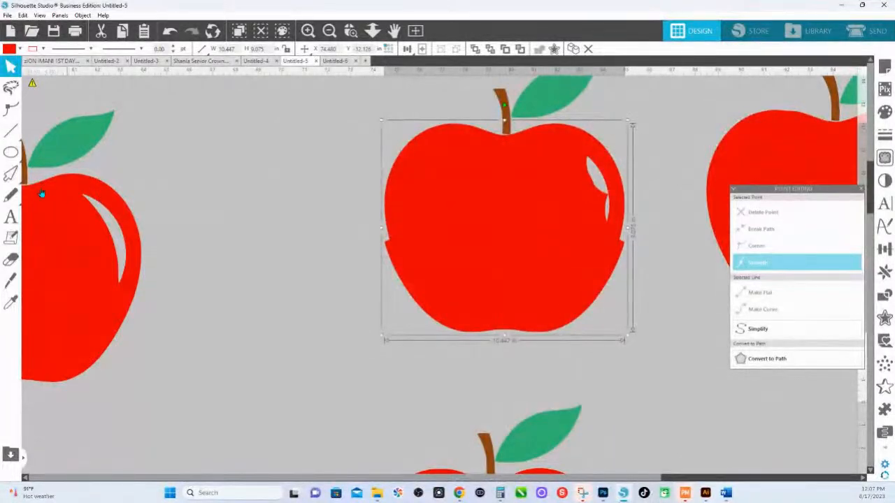
pyautogui.hotkey('ctrl', 'z')
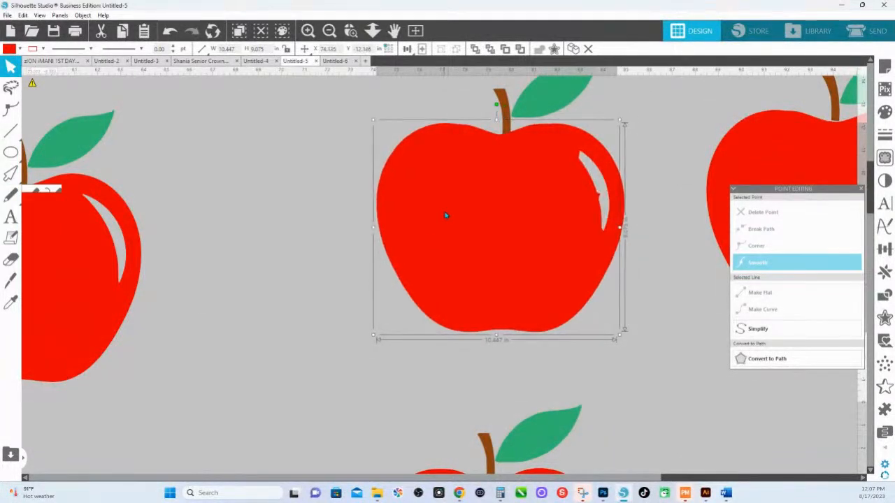
# Try to cut the overlaid flipped body vertically in half with the Knife and move its bitten half aside.
pyautogui.click(11, 280)
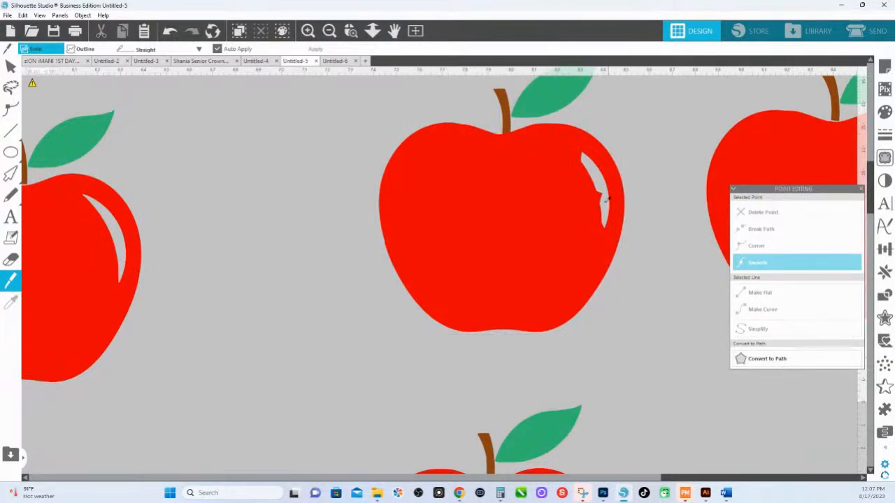
pyautogui.moveTo(502, 130)
pyautogui.mouseDown()
pyautogui.moveTo(496, 252)
pyautogui.moveTo(512, 376)
pyautogui.mouseUp()
pyautogui.moveTo(541, 272); pyautogui.dragTo(624, 270)
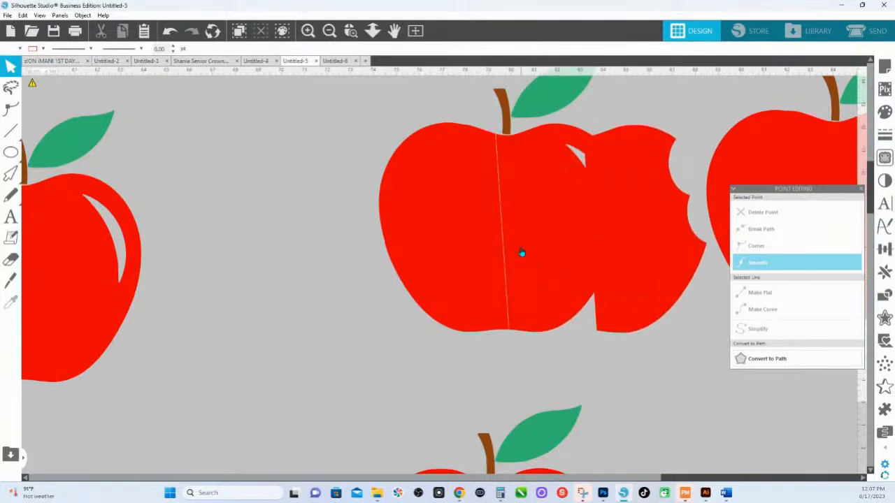
pyautogui.moveTo(521, 253)
pyautogui.mouseDown()
pyautogui.moveTo(563, 248)
pyautogui.moveTo(536, 247)
pyautogui.mouseUp()
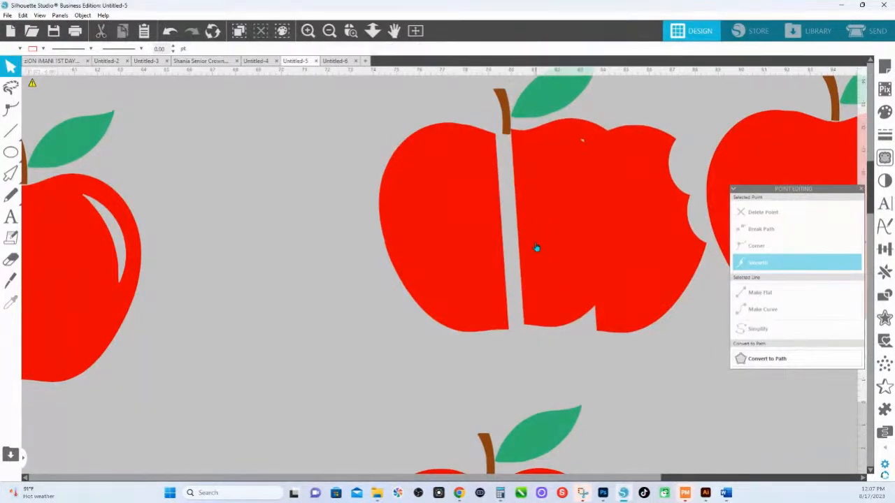
# Undo the moves of the cut pieces and the Knife cut through the apple bodies.
pyautogui.hotkey('ctrl', 'z')
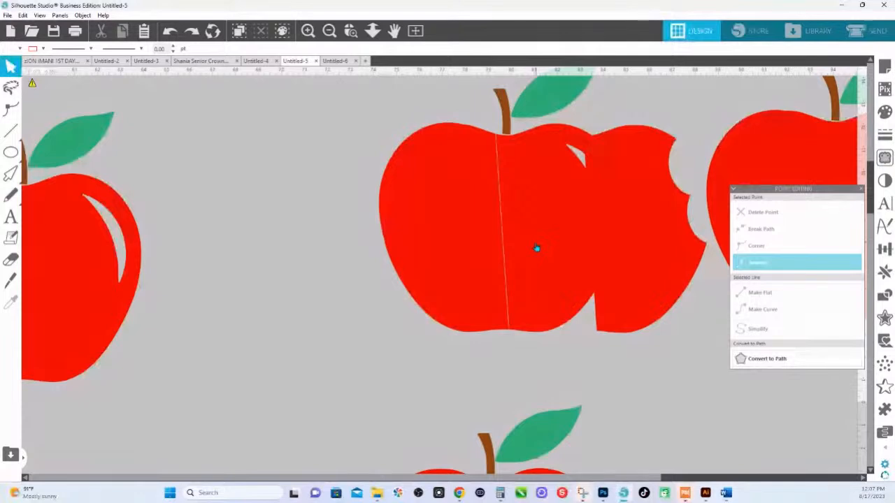
pyautogui.hotkey('ctrl', 'z')
pyautogui.hotkey('ctrl', 'z')
pyautogui.hotkey('ctrl', 'z')
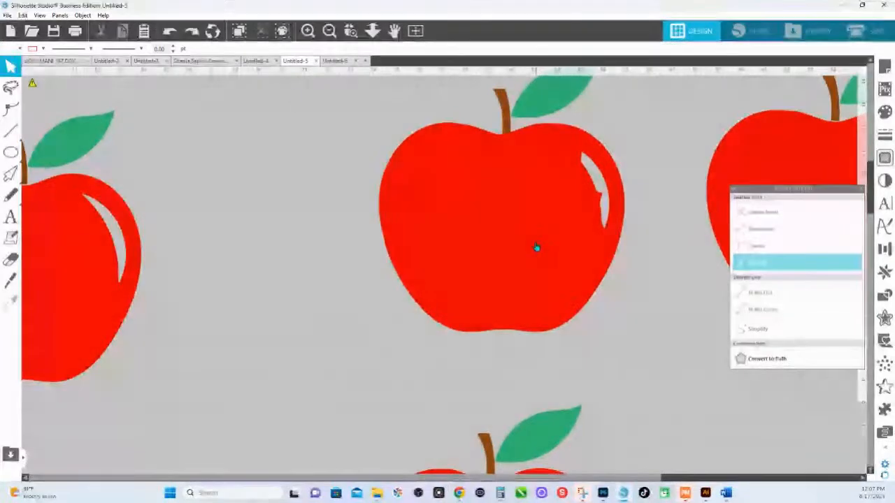
# Draw a rectangle about 4.75 in wide and 10.94 in high over the right part of the stacked apple bodies.
pyautogui.click(19, 156)
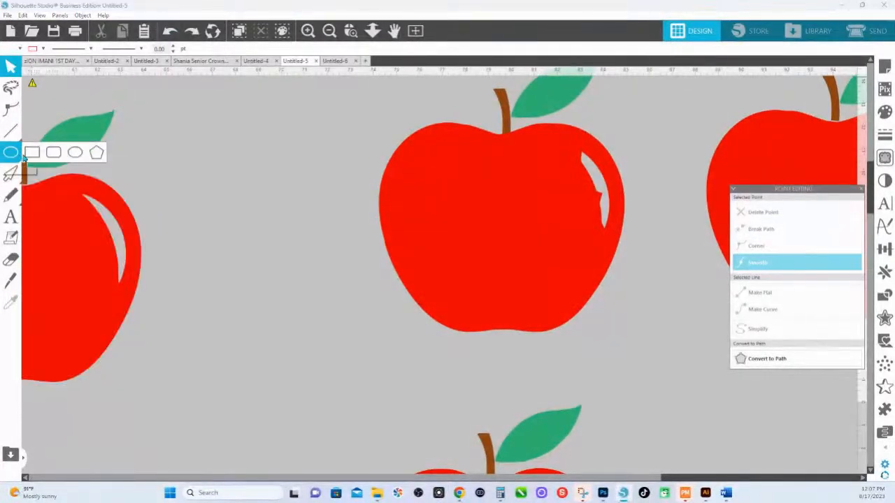
pyautogui.click(32, 152)
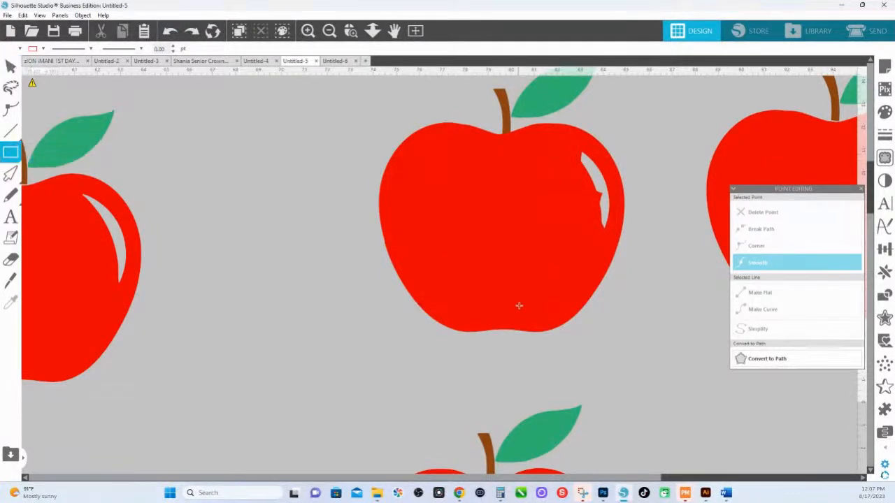
pyautogui.moveTo(628, 367); pyautogui.dragTo(515, 113)
pyautogui.press('v')
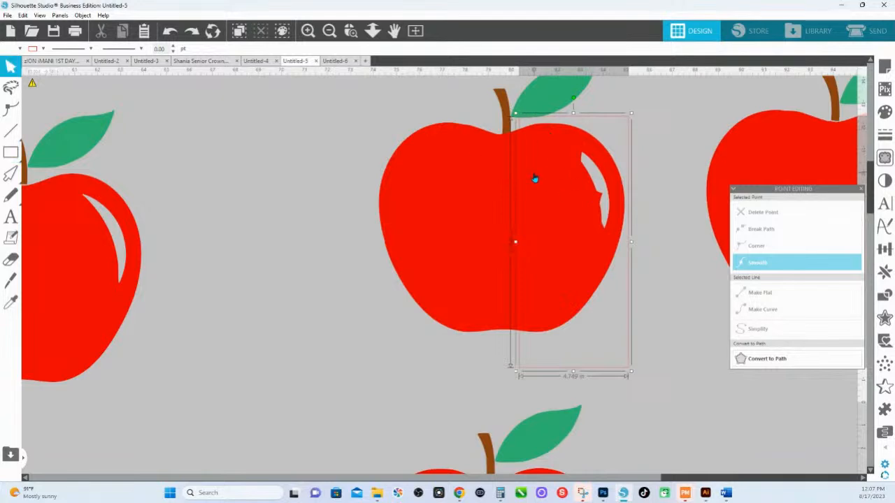
# Try subtracting the rectangle from the overlaid flipped body, and undo the subtraction.
pyautogui.keyDown('shift'); pyautogui.click(445, 191); pyautogui.keyUp('shift')
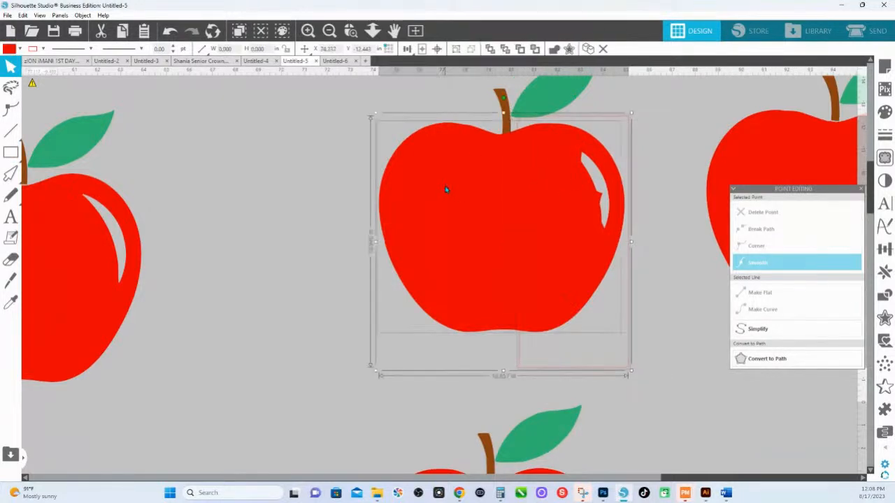
pyautogui.click(883, 295)
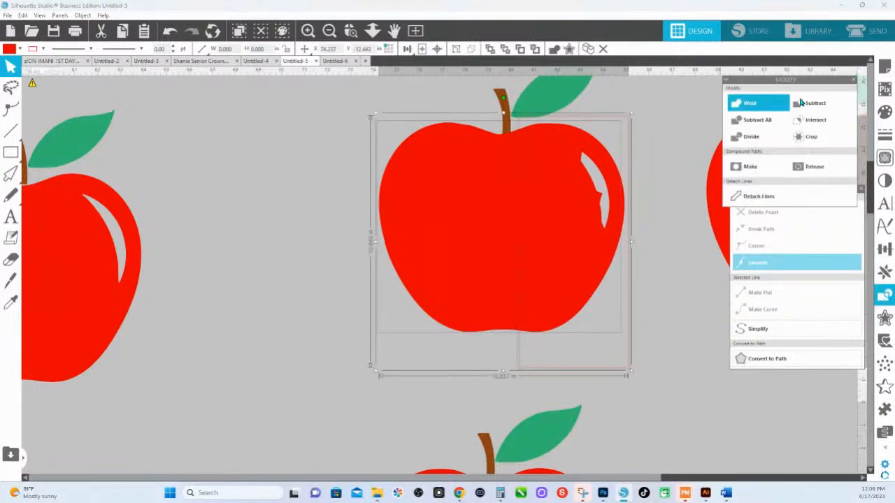
pyautogui.click(802, 103)
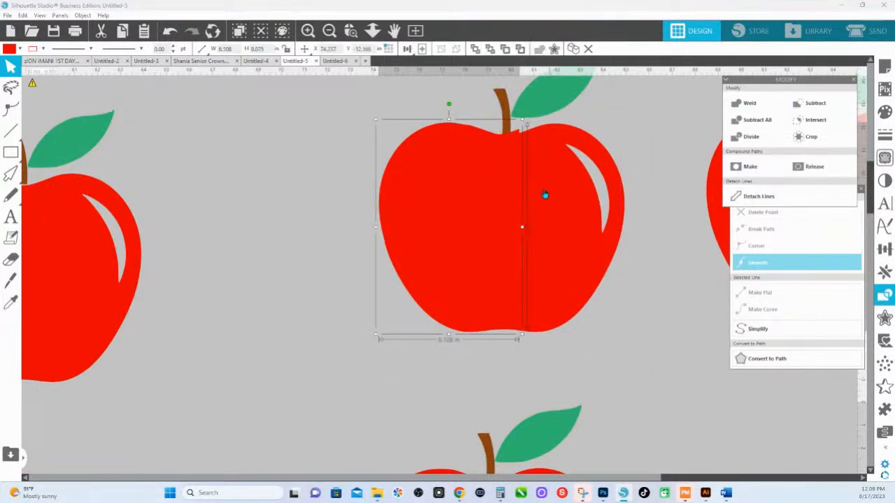
pyautogui.click(682, 241)
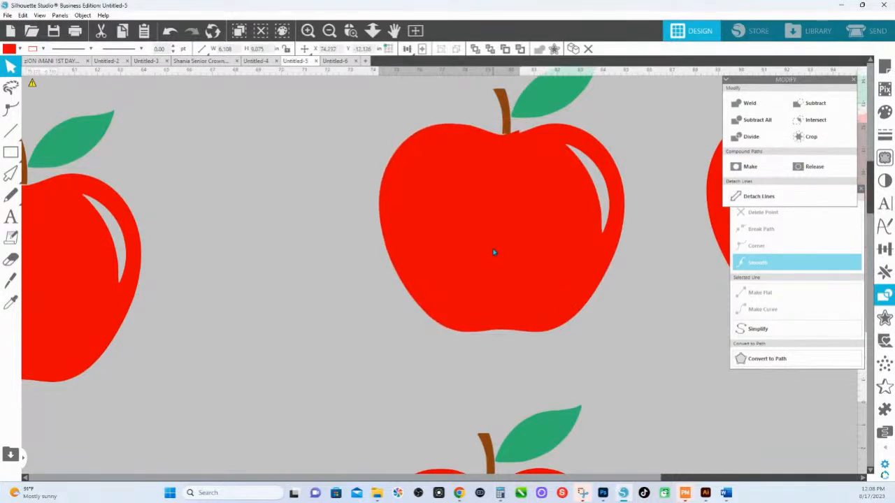
pyautogui.hotkey('ctrl', 'z')
pyautogui.hotkey('ctrl', 'z')
pyautogui.hotkey('ctrl', 'z')
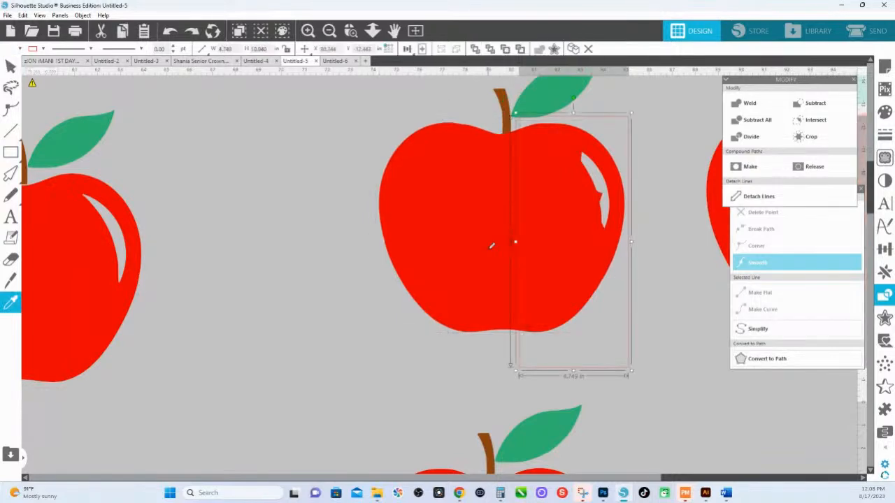
# Move the rectangle slightly farther right and subtract it from the overlaid flipped body.
pyautogui.click(569, 120)
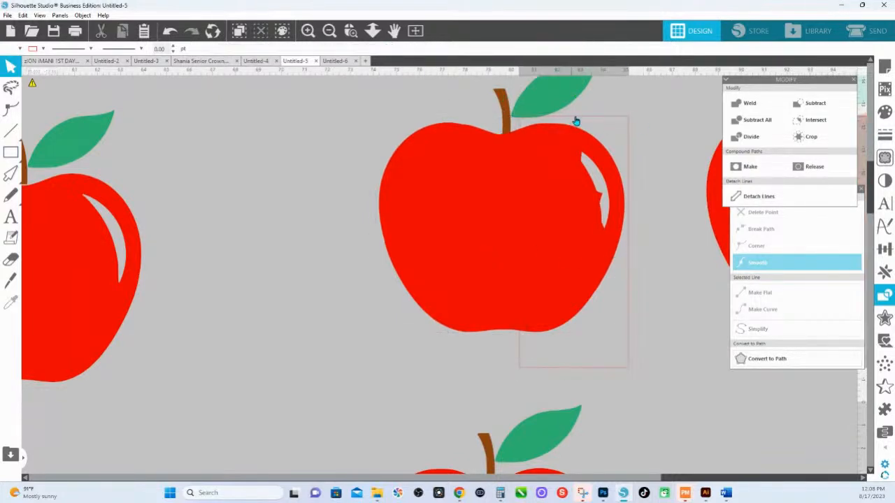
pyautogui.click(503, 200)
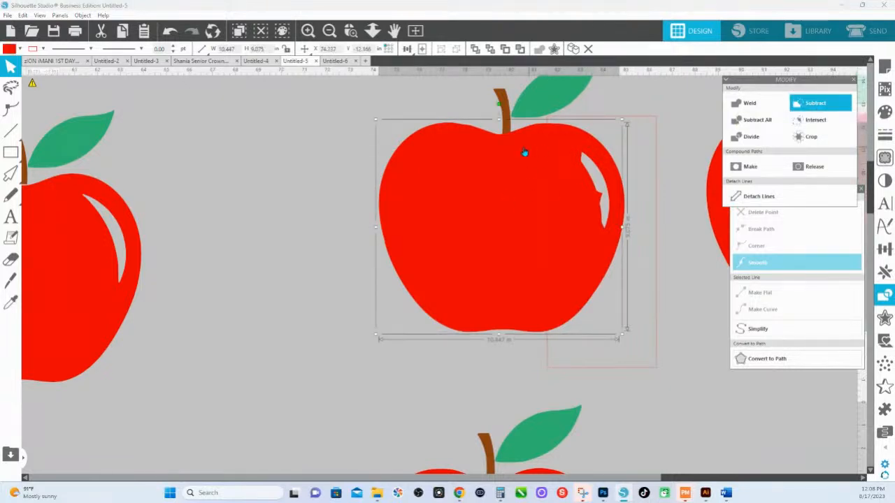
pyautogui.keyDown('shift'); pyautogui.click(631, 117); pyautogui.keyUp('shift')
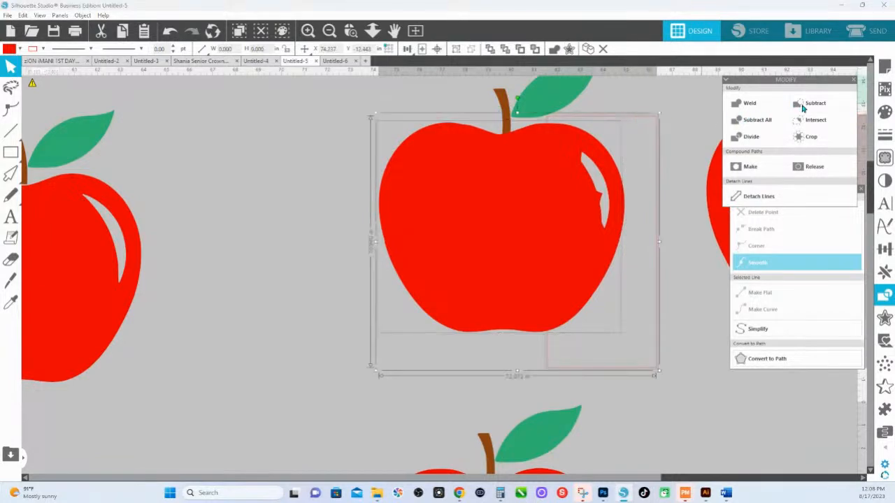
pyautogui.click(804, 106)
# Weld the remaining left part of the flipped body to the original bitten apple body with the highlight.
pyautogui.click(531, 149)
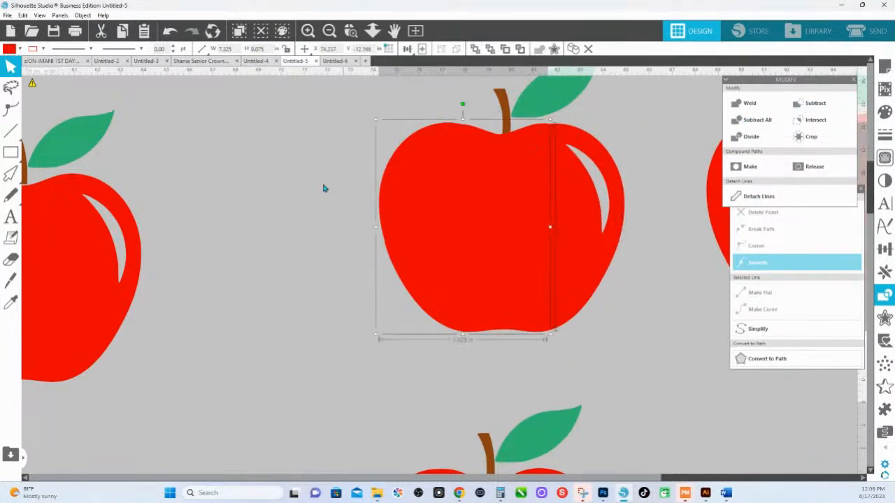
pyautogui.click(568, 50)
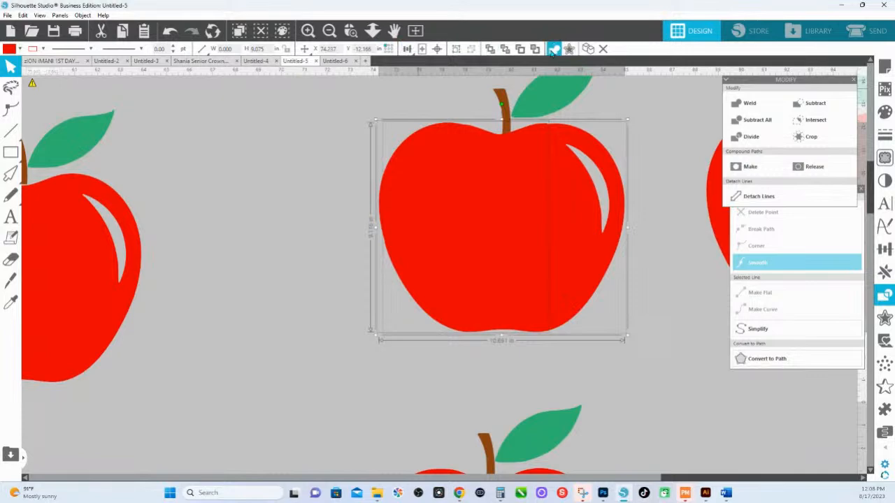
pyautogui.scroll(-3, 366, 184)
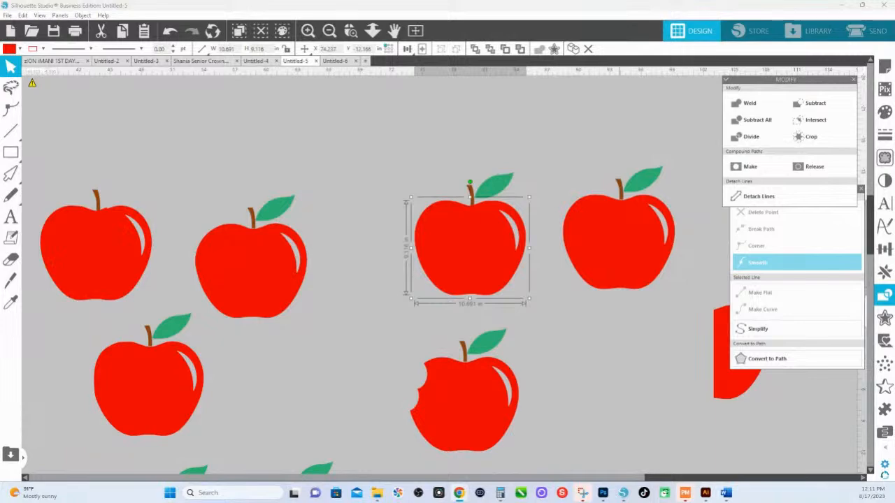
# Switch to the web browser, look through the HS INK 365 shop's Academy Courses page, and return to the Silhouette Studio design.
pyautogui.hotkey('alt', 'Tab')
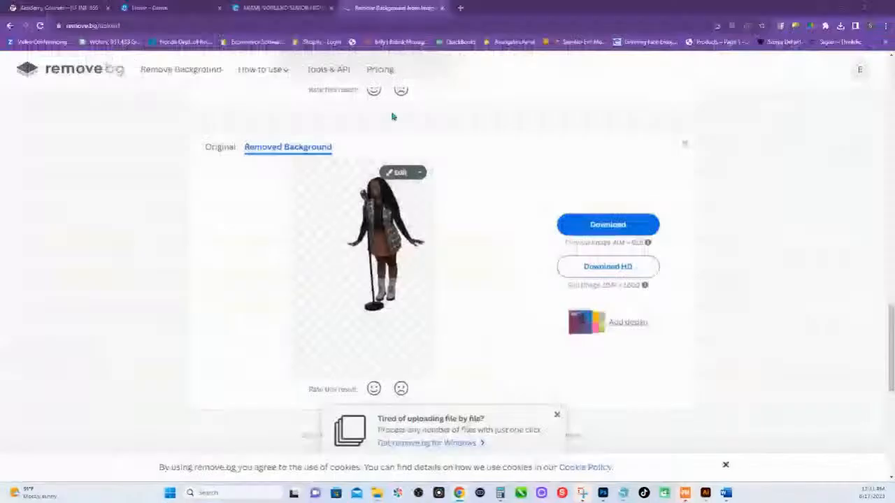
pyautogui.click(52, 8)
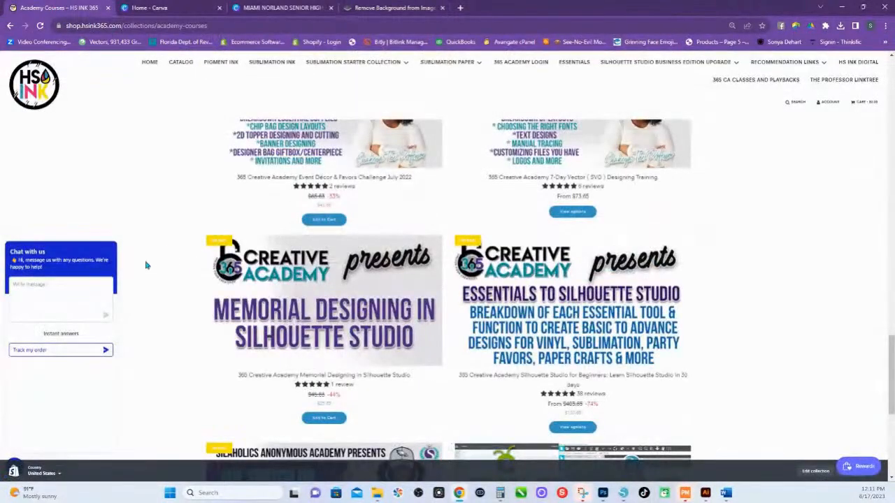
pyautogui.scroll(3, 794, 362)
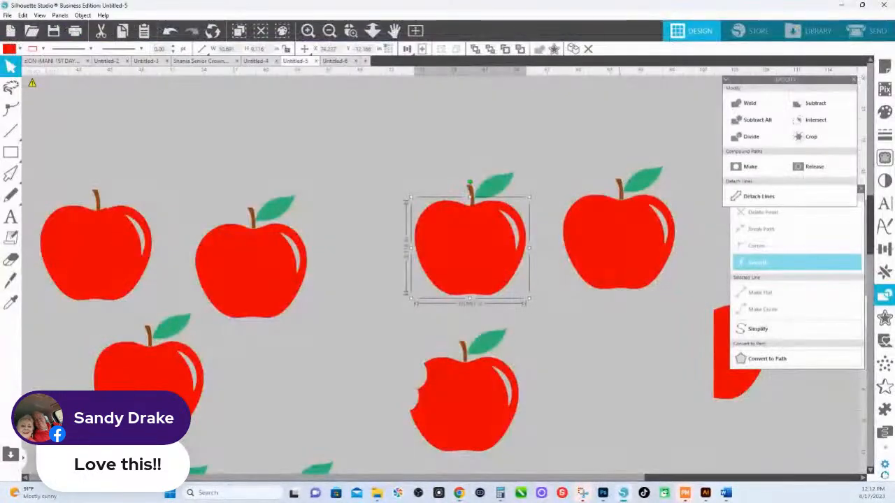
pyautogui.hotkey('alt', 'Tab')
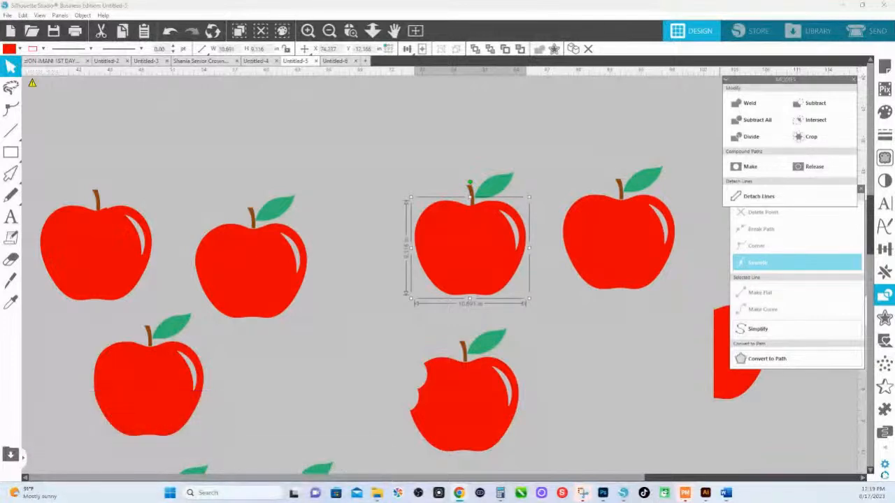
# Draw a circle about 3.6 in wide over the upper-left edge of the apple above the bitten one, and cut it out with Subtract All.
pyautogui.moveTo(10, 152)
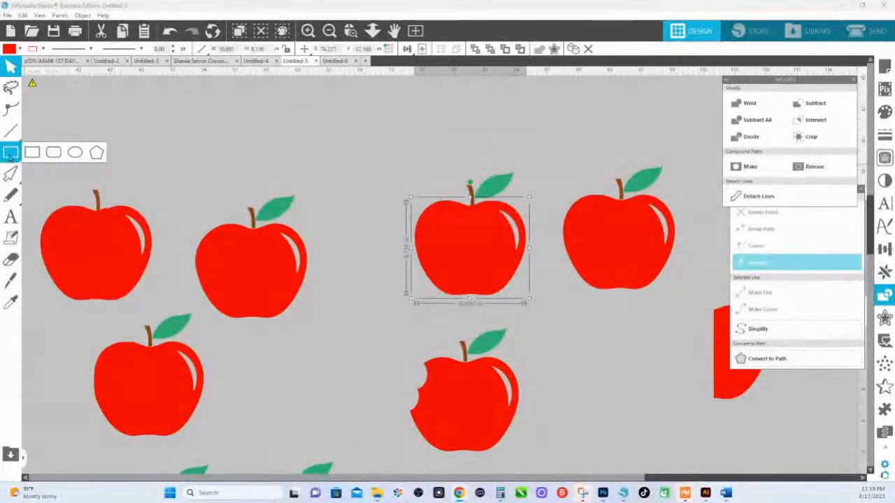
pyautogui.click(75, 154)
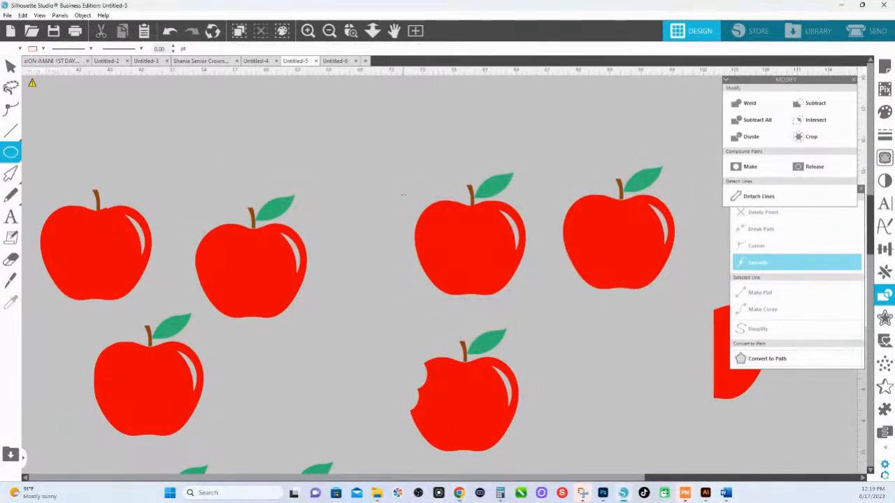
pyautogui.moveTo(395, 196); pyautogui.dragTo(441, 238)
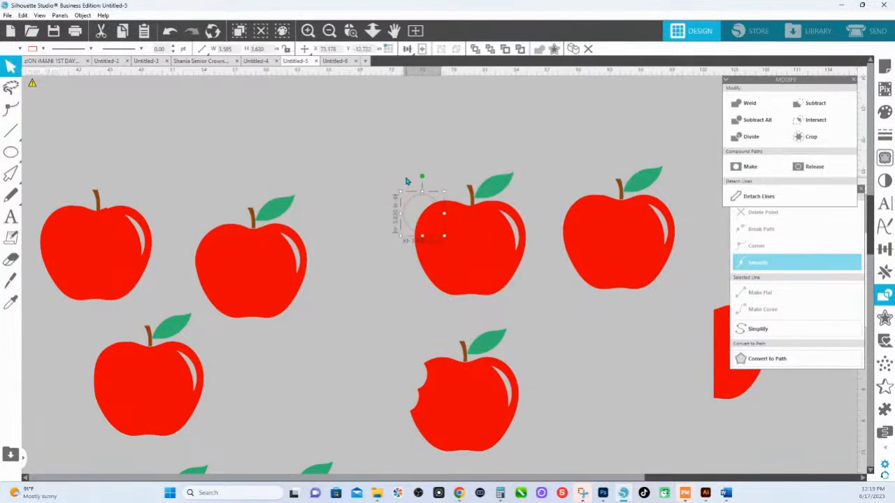
pyautogui.keyDown('shift'); pyautogui.click(431, 224); pyautogui.keyUp('shift')
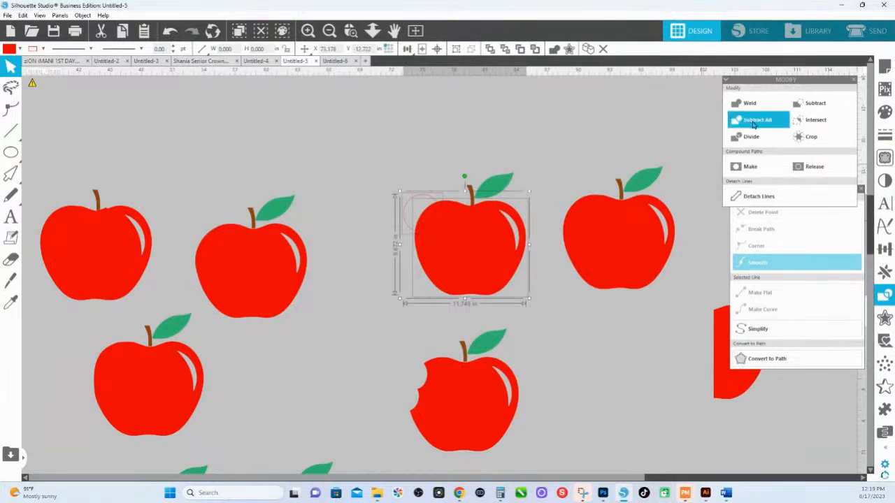
pyautogui.moveTo(755, 81); pyautogui.dragTo(568, 111)
pyautogui.click(390, 149)
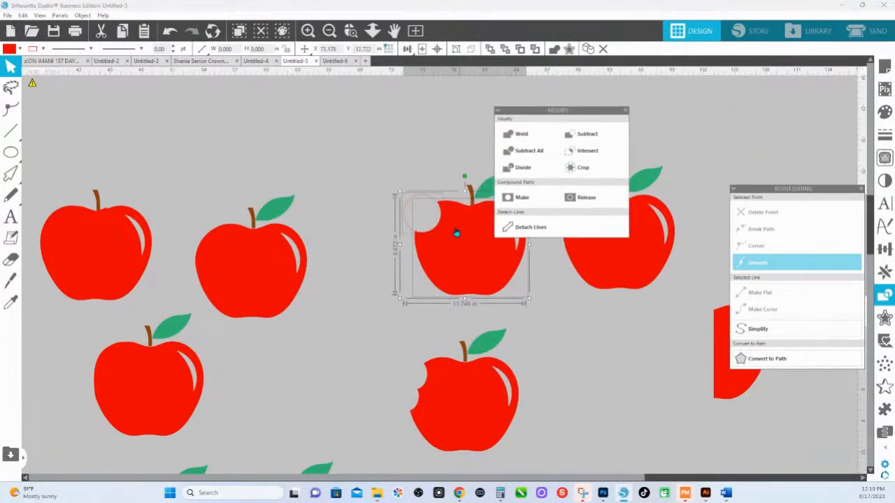
# Move the circle down the apple's left edge, shrink it to about 2.8 in, and subtract it from the apple body.
pyautogui.click(423, 199)
pyautogui.click(417, 235)
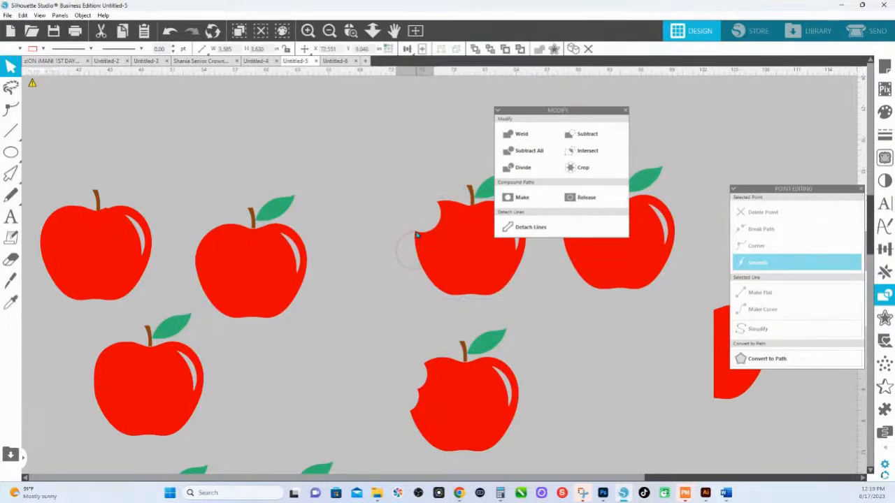
pyautogui.moveTo(416, 235); pyautogui.dragTo(418, 238)
pyautogui.click(414, 260)
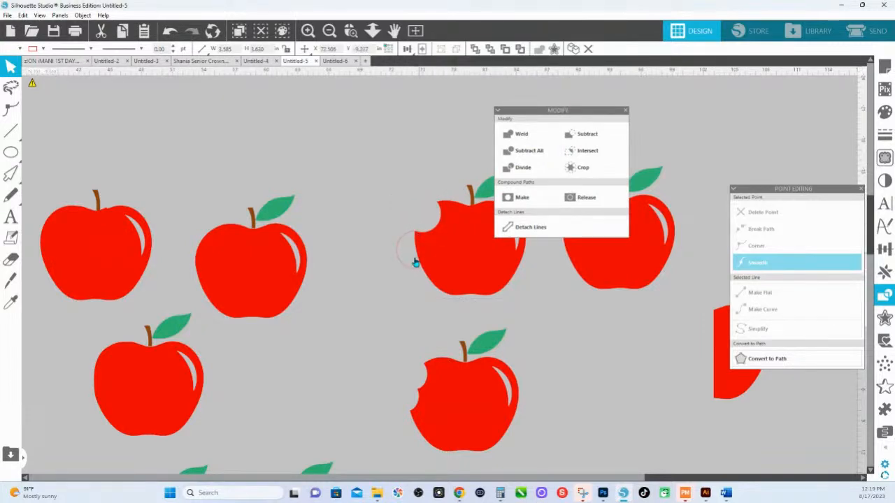
pyautogui.click(410, 268)
pyautogui.moveTo(392, 274); pyautogui.dragTo(409, 263)
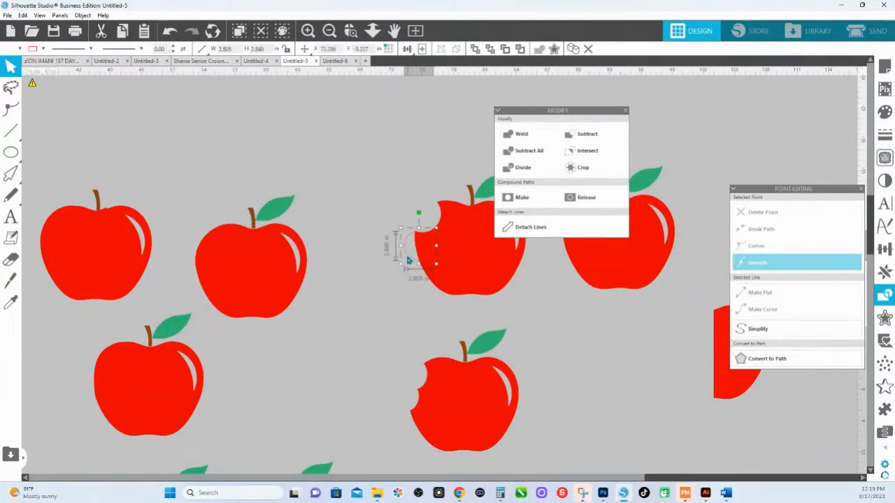
pyautogui.keyDown('shift'); pyautogui.click(422, 242); pyautogui.keyUp('shift')
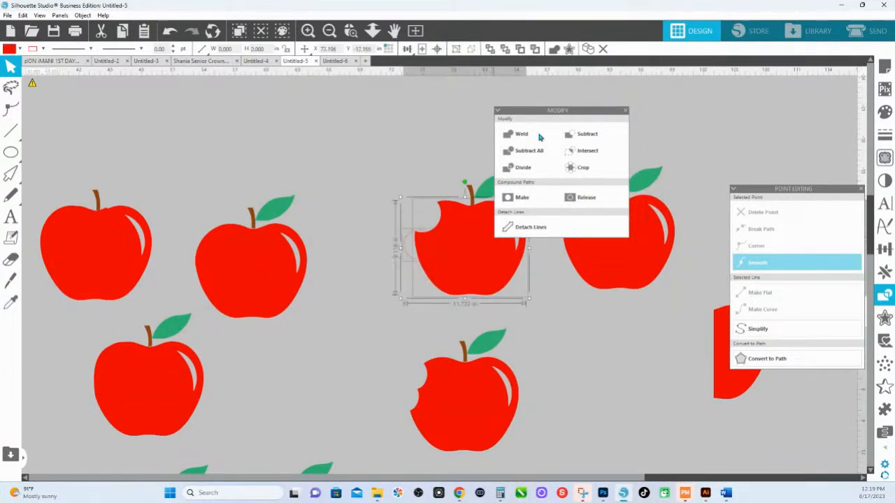
pyautogui.click(586, 135)
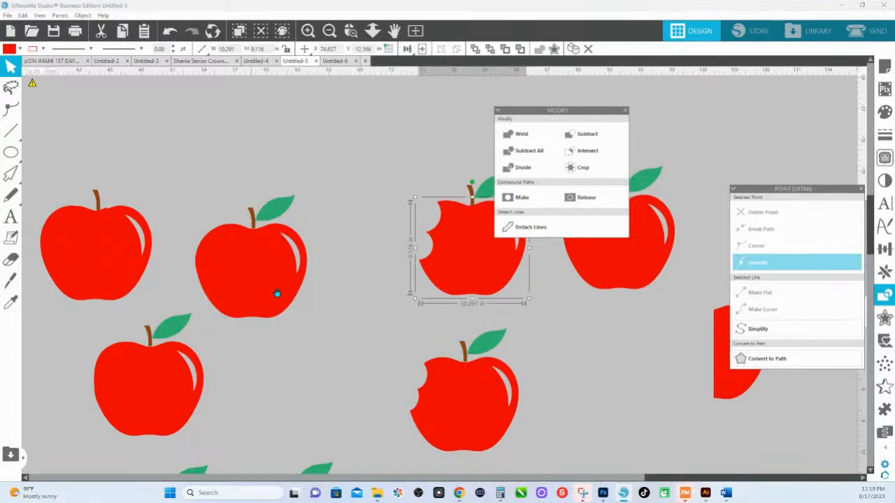
# Draw a circle about 2.4 in wide on the upper-left edge of the whole leafed apple beside the leafless one, and apply Subtract All.
pyautogui.moveTo(300, 325); pyautogui.dragTo(476, 289)
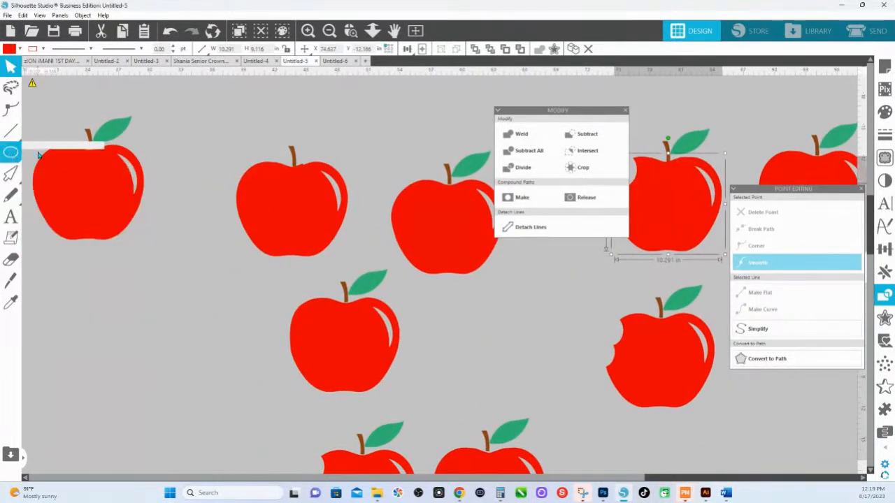
pyautogui.click(11, 152)
pyautogui.moveTo(399, 184); pyautogui.dragTo(423, 201)
pyautogui.press('v')
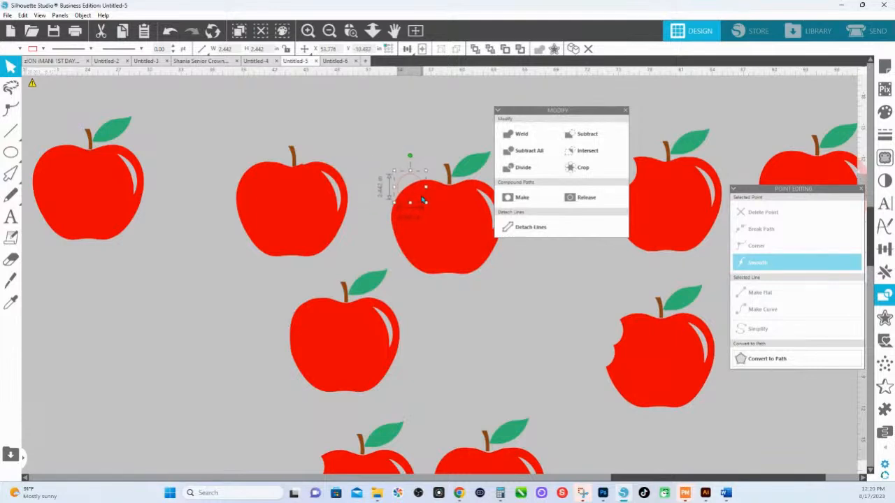
pyautogui.keyDown('shift'); pyautogui.click(425, 189); pyautogui.keyUp('shift')
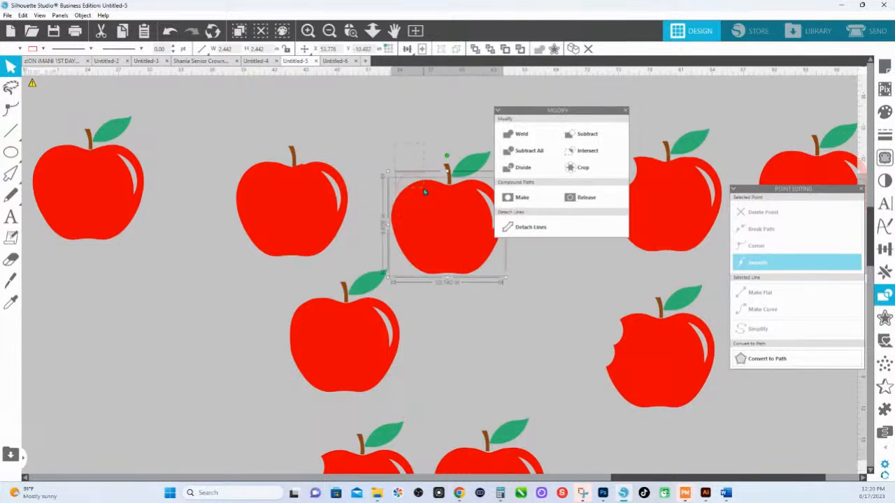
pyautogui.click(529, 150)
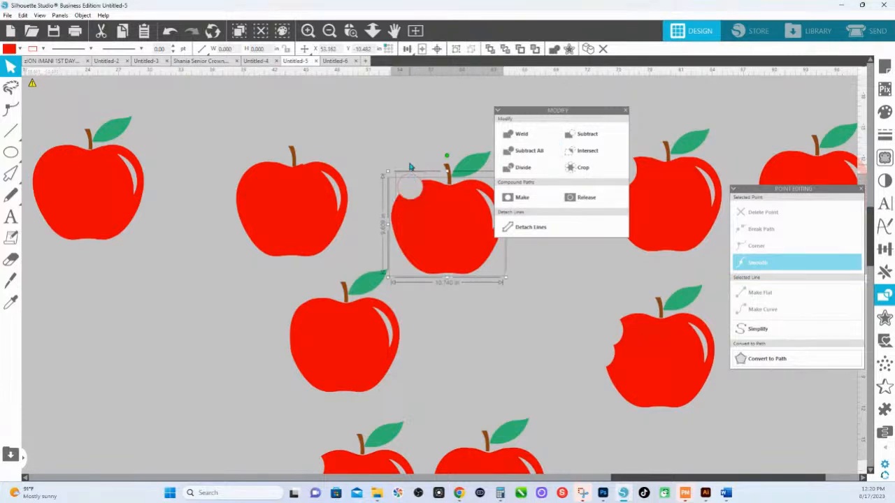
# Move the circle down and left to overlap the apple's edge beside the first bite, and cut a second bite with Subtract All.
pyautogui.click(410, 180)
pyautogui.click(401, 198)
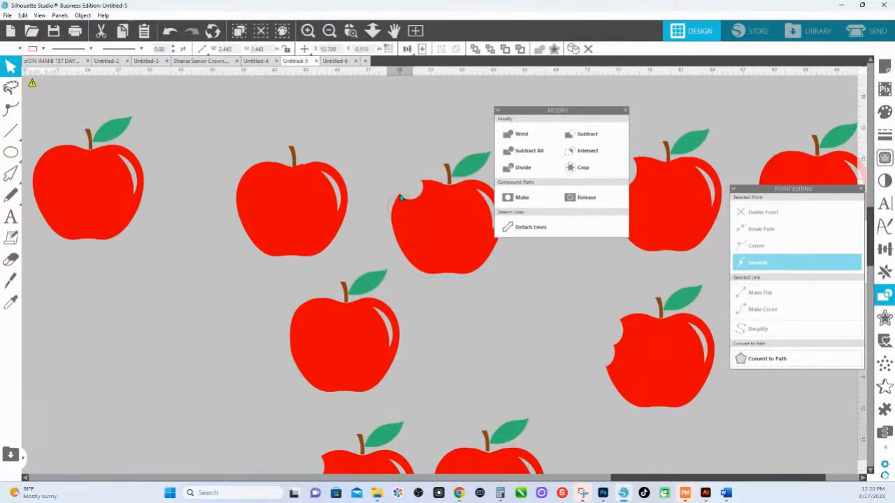
pyautogui.moveTo(400, 177); pyautogui.dragTo(408, 202)
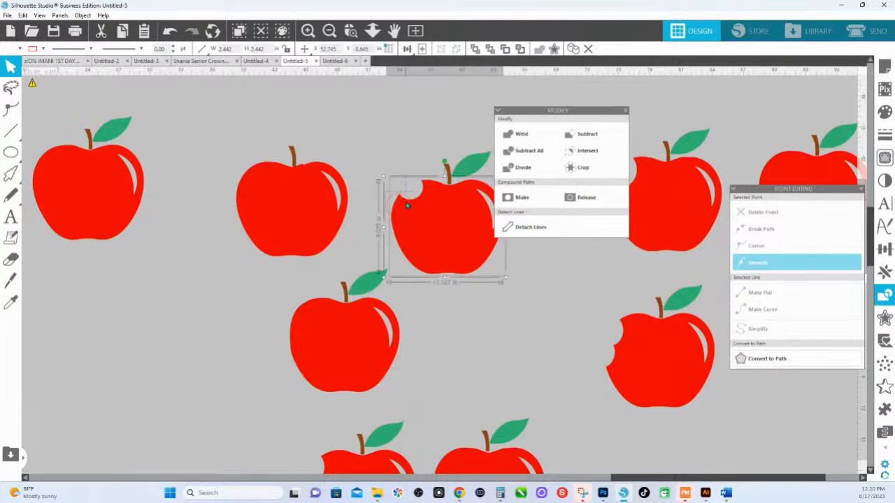
pyautogui.click(521, 152)
# Move the circle farther down the apple's left edge, subtract it to cut a third bite, and deselect the apple.
pyautogui.click(407, 181)
pyautogui.click(401, 197)
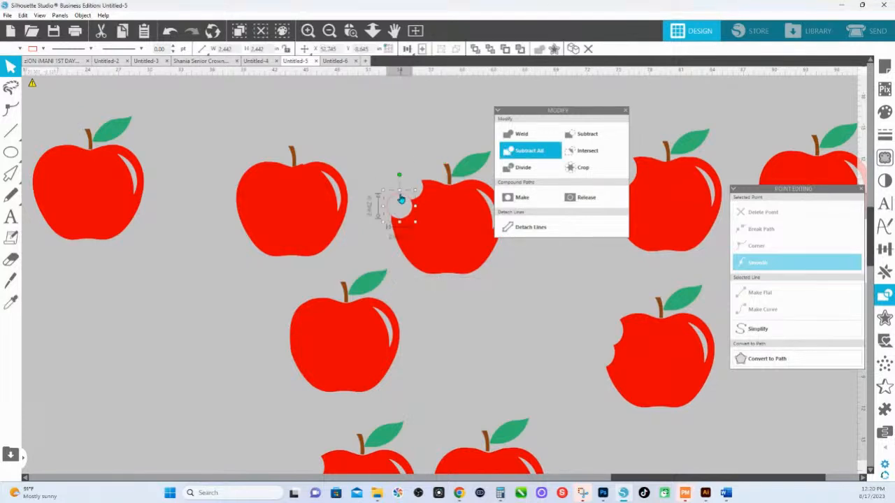
pyautogui.moveTo(401, 197)
pyautogui.mouseDown()
pyautogui.moveTo(397, 212)
pyautogui.moveTo(405, 210)
pyautogui.mouseUp()
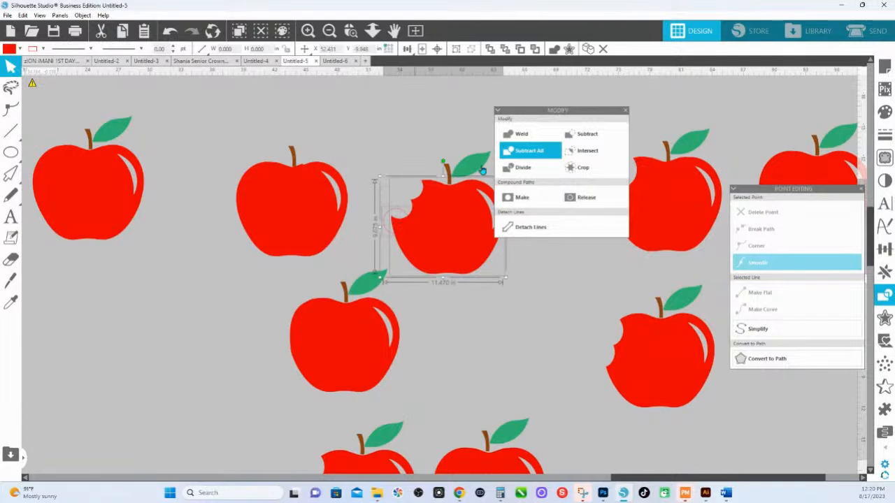
pyautogui.click(588, 133)
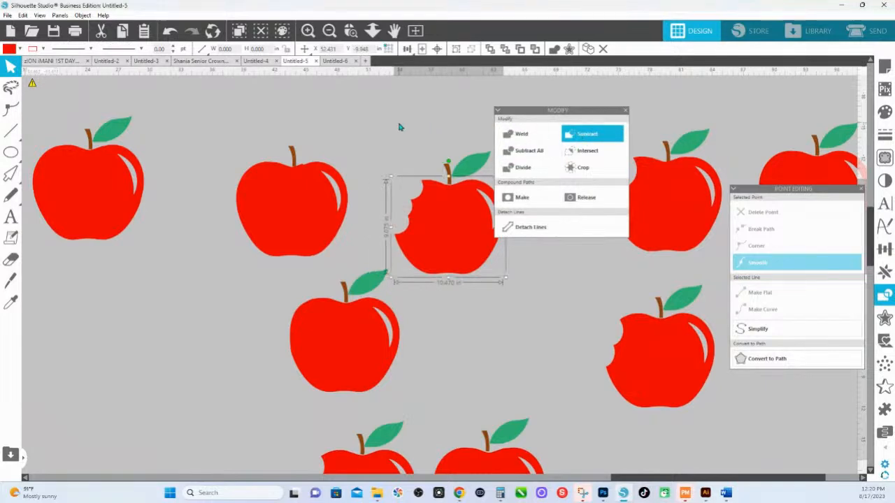
pyautogui.click(515, 279)
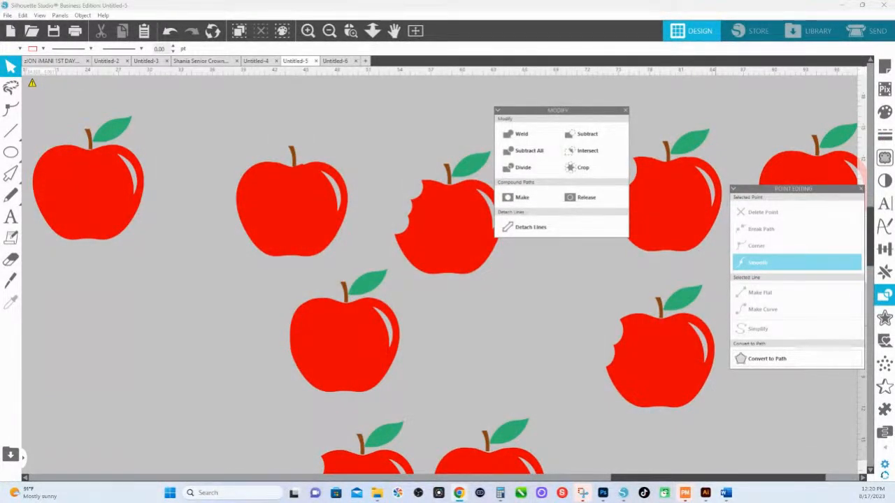
# Switch to the web browser, open the HS INK 365 shop's home page, and look through its printer and featured product sections.
pyautogui.hotkey('alt', 'Tab')
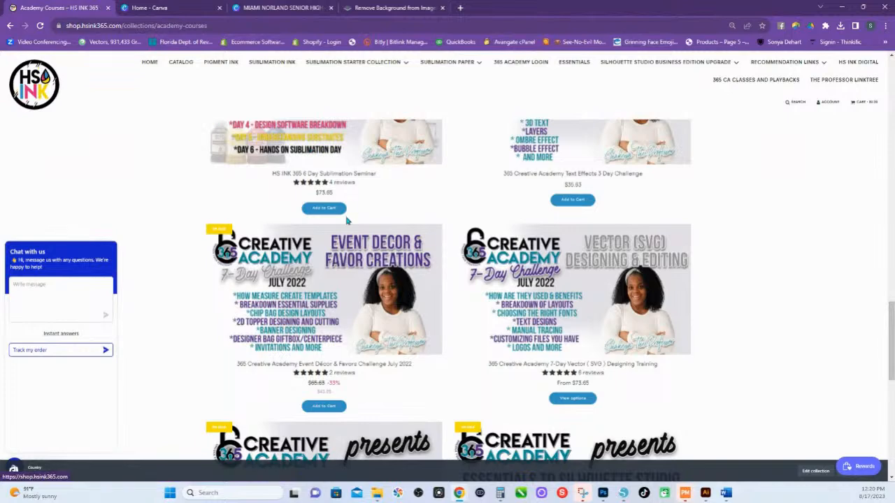
pyautogui.scroll(3, 347, 220)
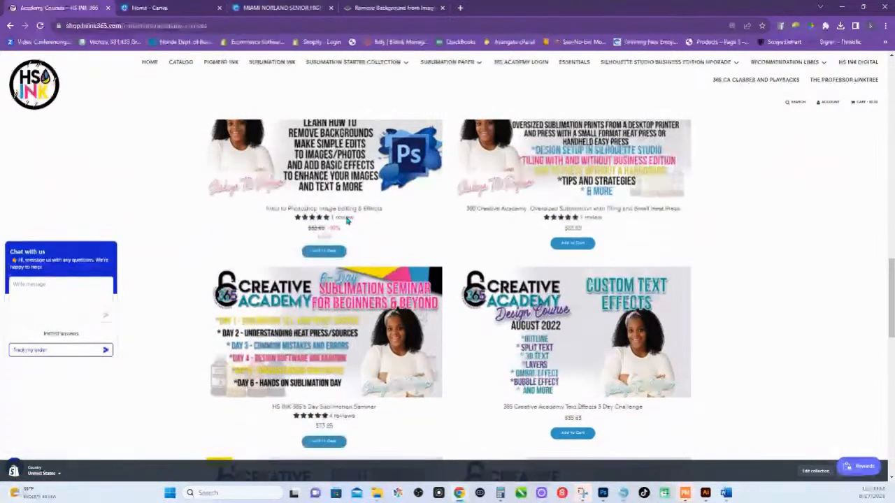
pyautogui.click(32, 94)
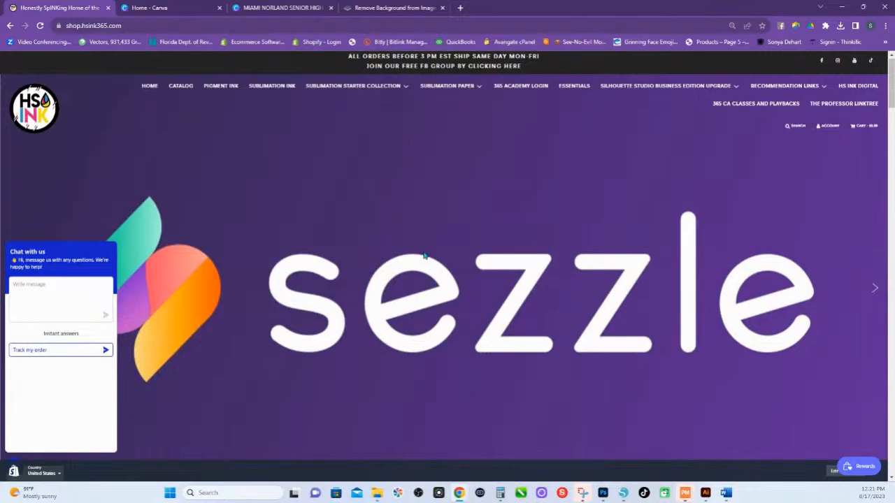
pyautogui.scroll(-2, 422, 252)
pyautogui.scroll(-4, 422, 252)
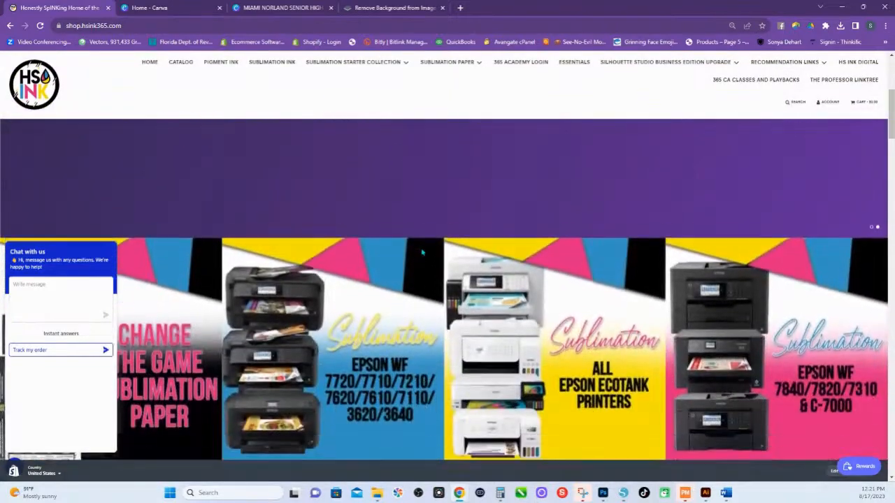
pyautogui.scroll(-2, 422, 253)
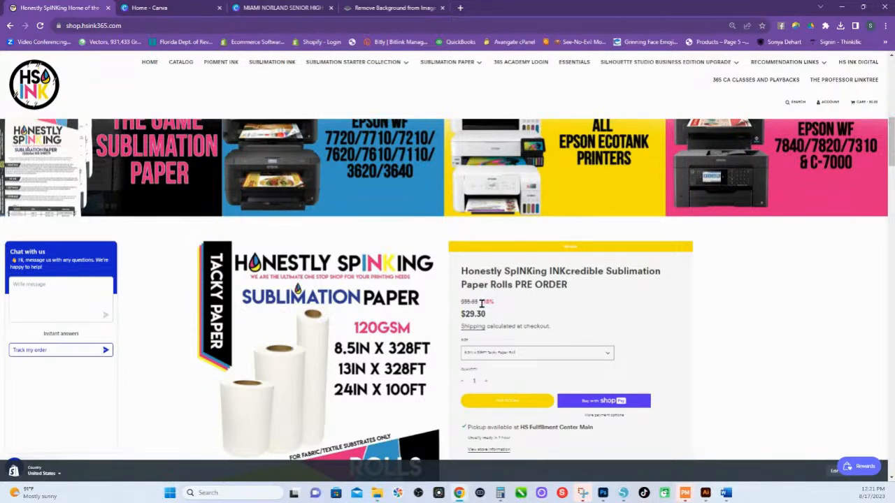
pyautogui.scroll(-3, 543, 323)
pyautogui.scroll(-1, 544, 323)
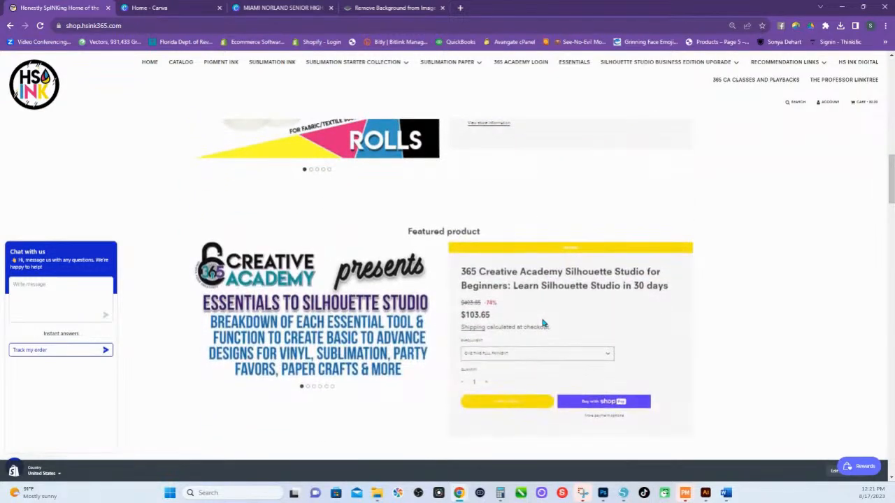
pyautogui.scroll(-1, 542, 323)
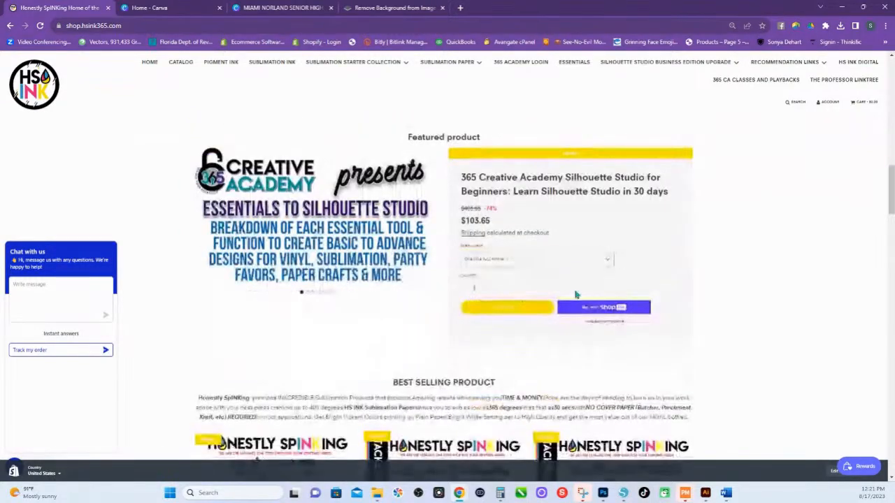